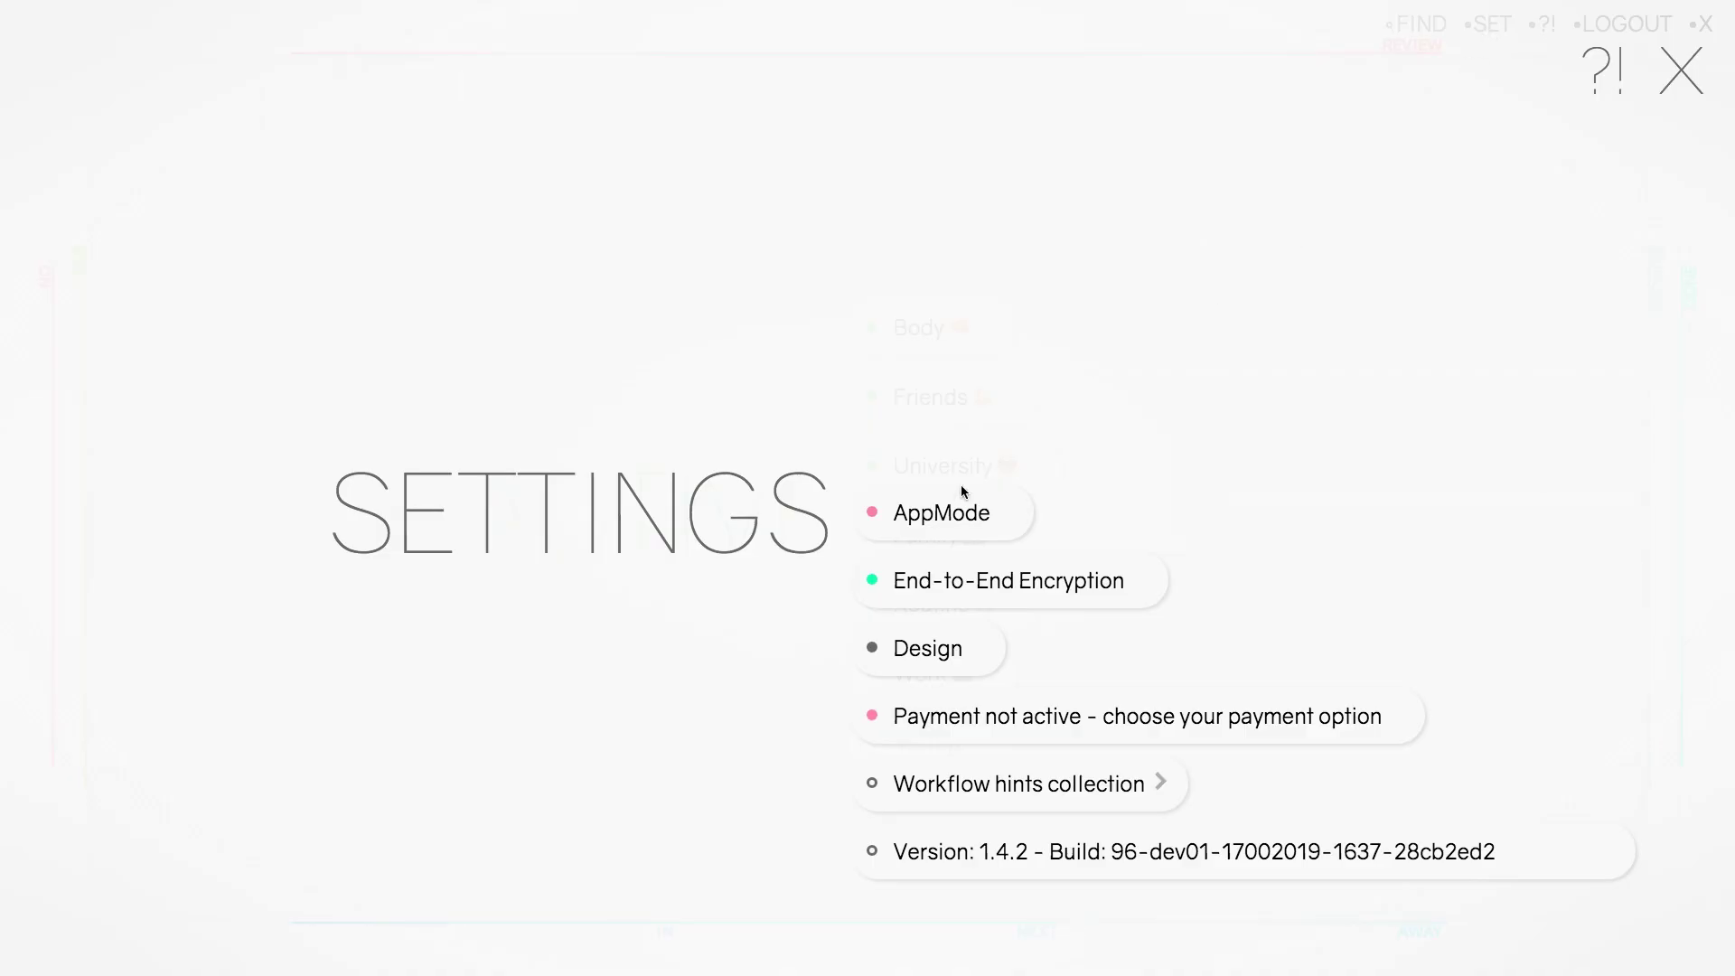
# Enable AppMode for offline use by entering the account password.
pyautogui.click(940, 503)
pyautogui.click(1043, 596)
pyautogui.click(1057, 679)
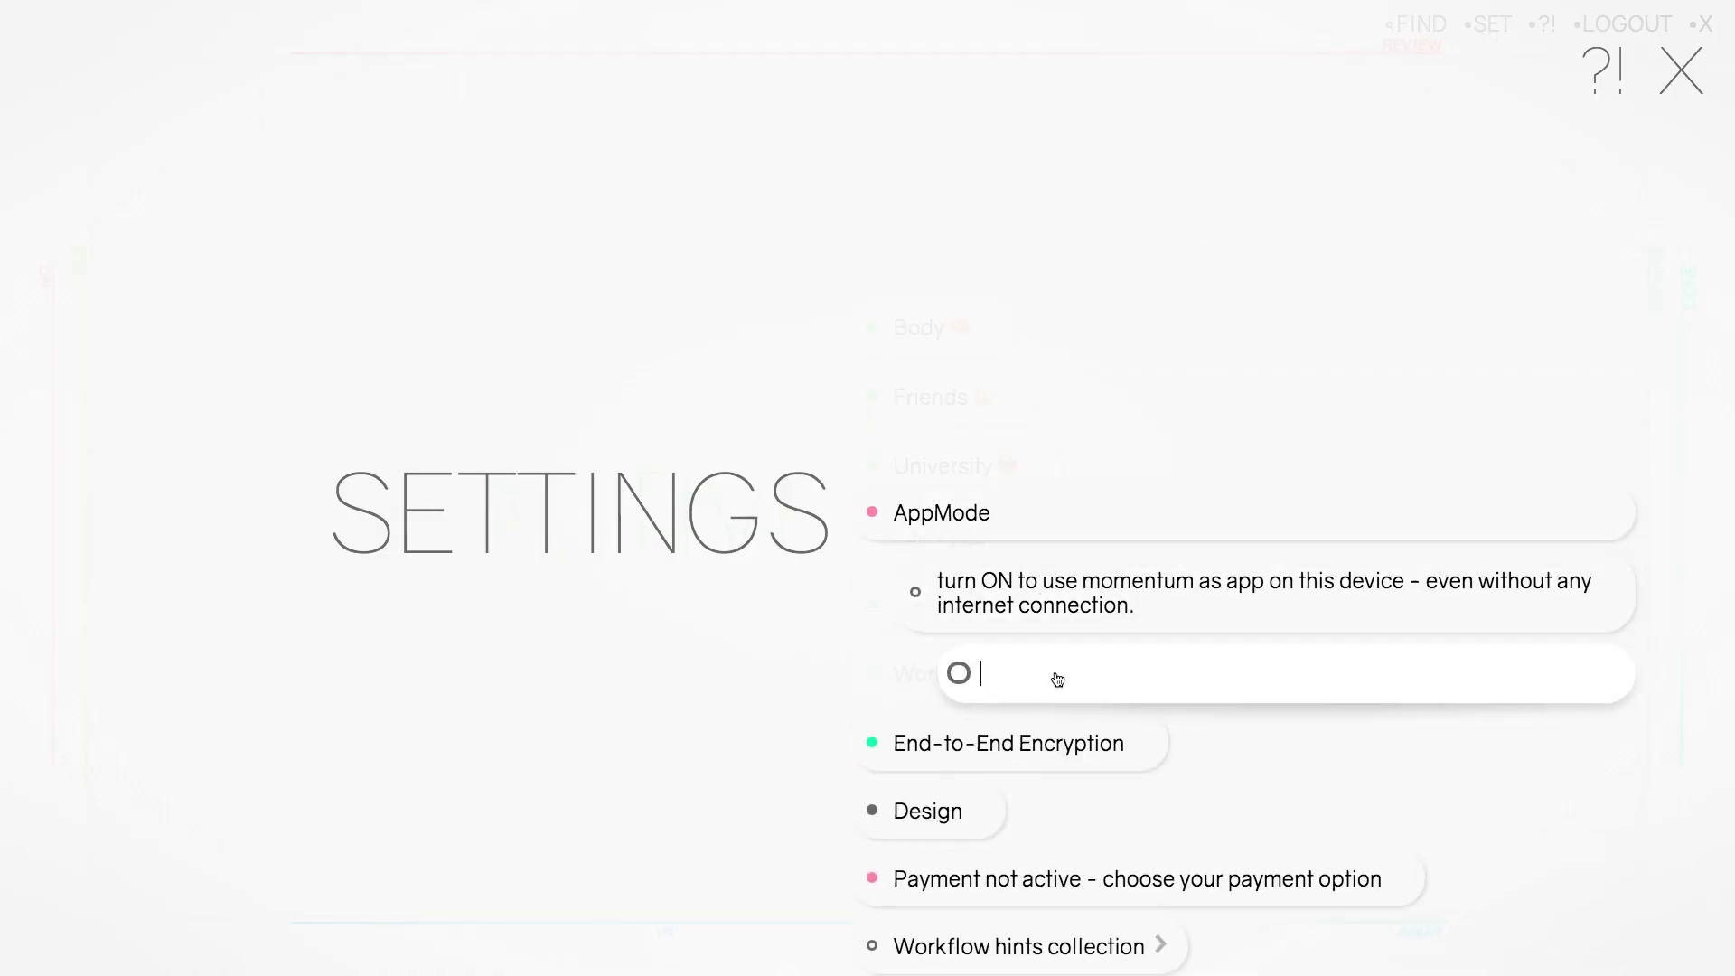
pyautogui.hotkey('ctrl', 'v')
pyautogui.click(1599, 670)
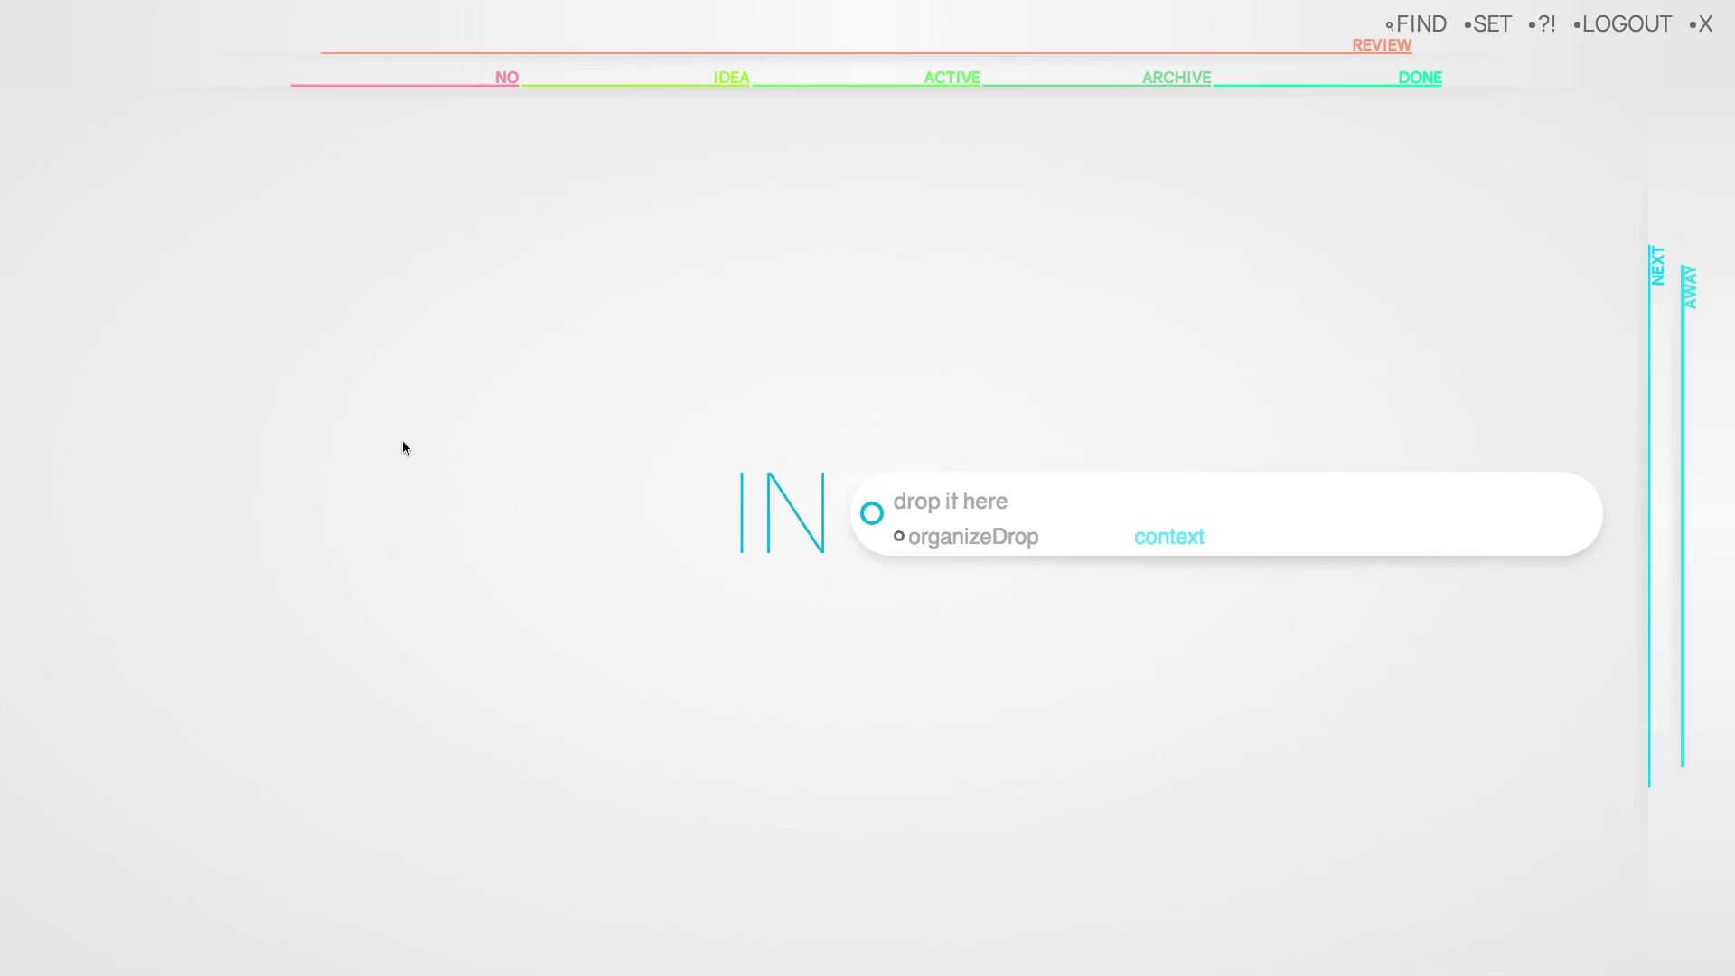
# Add 'Drink more water' and '5 Bucks Falaffel' as new IN drops.
pyautogui.write('Drink mo')
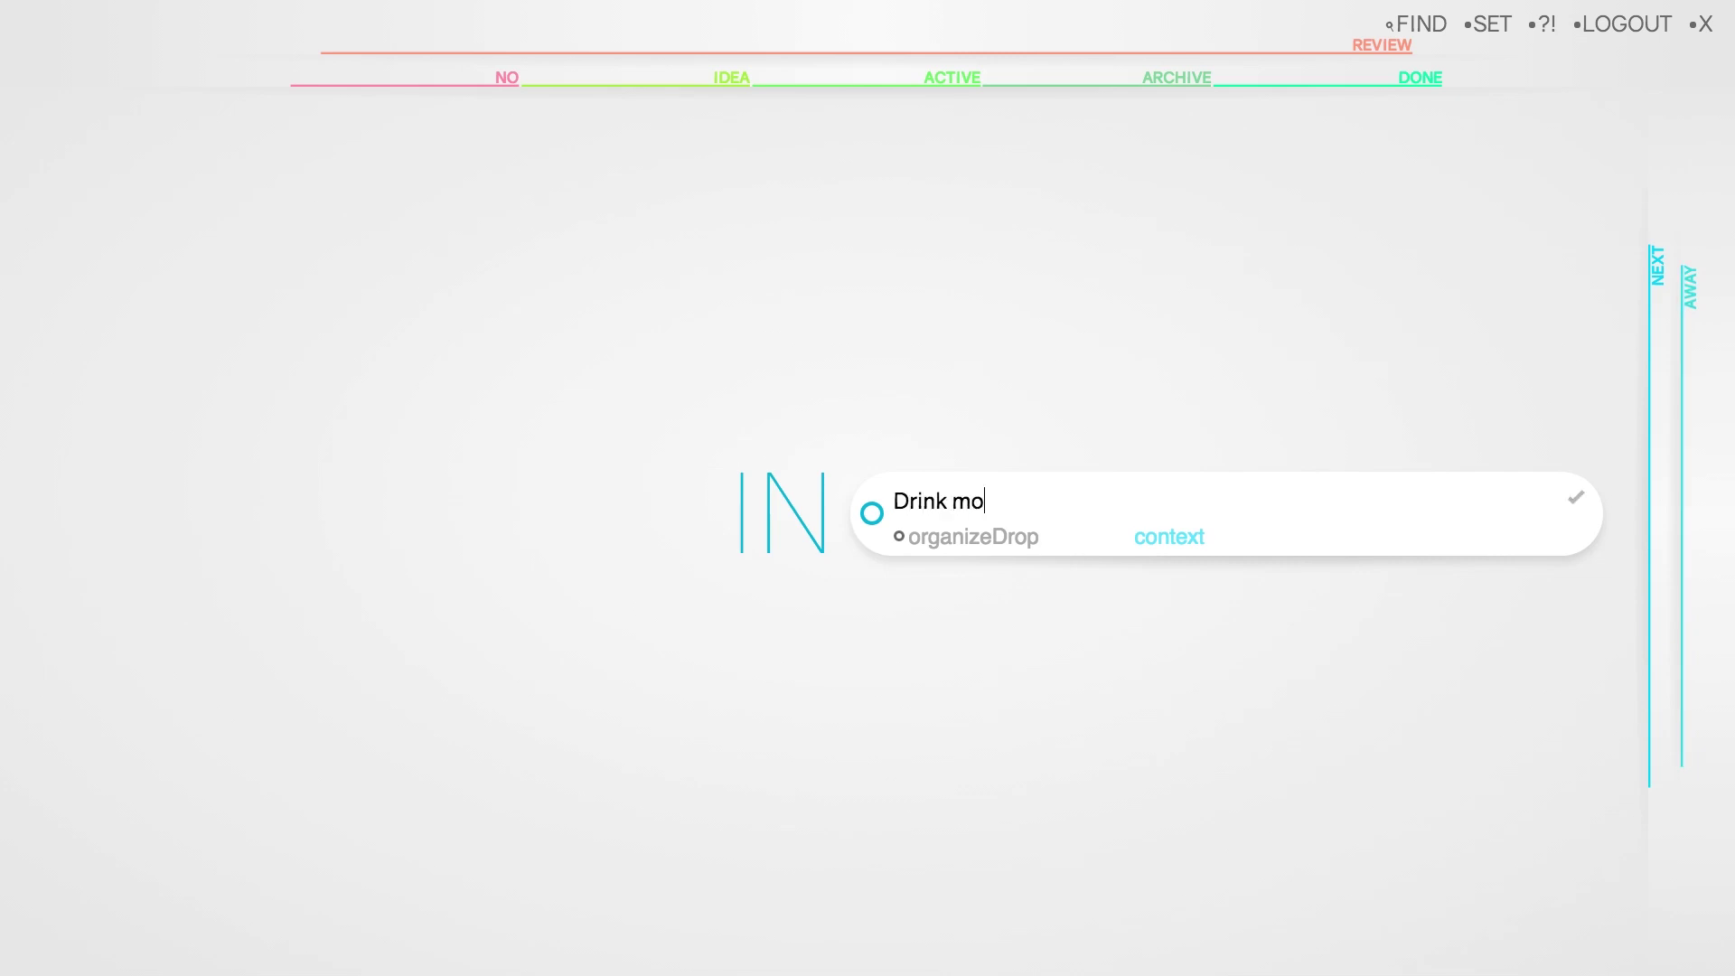
pyautogui.write('re water')
pyautogui.press('Return')
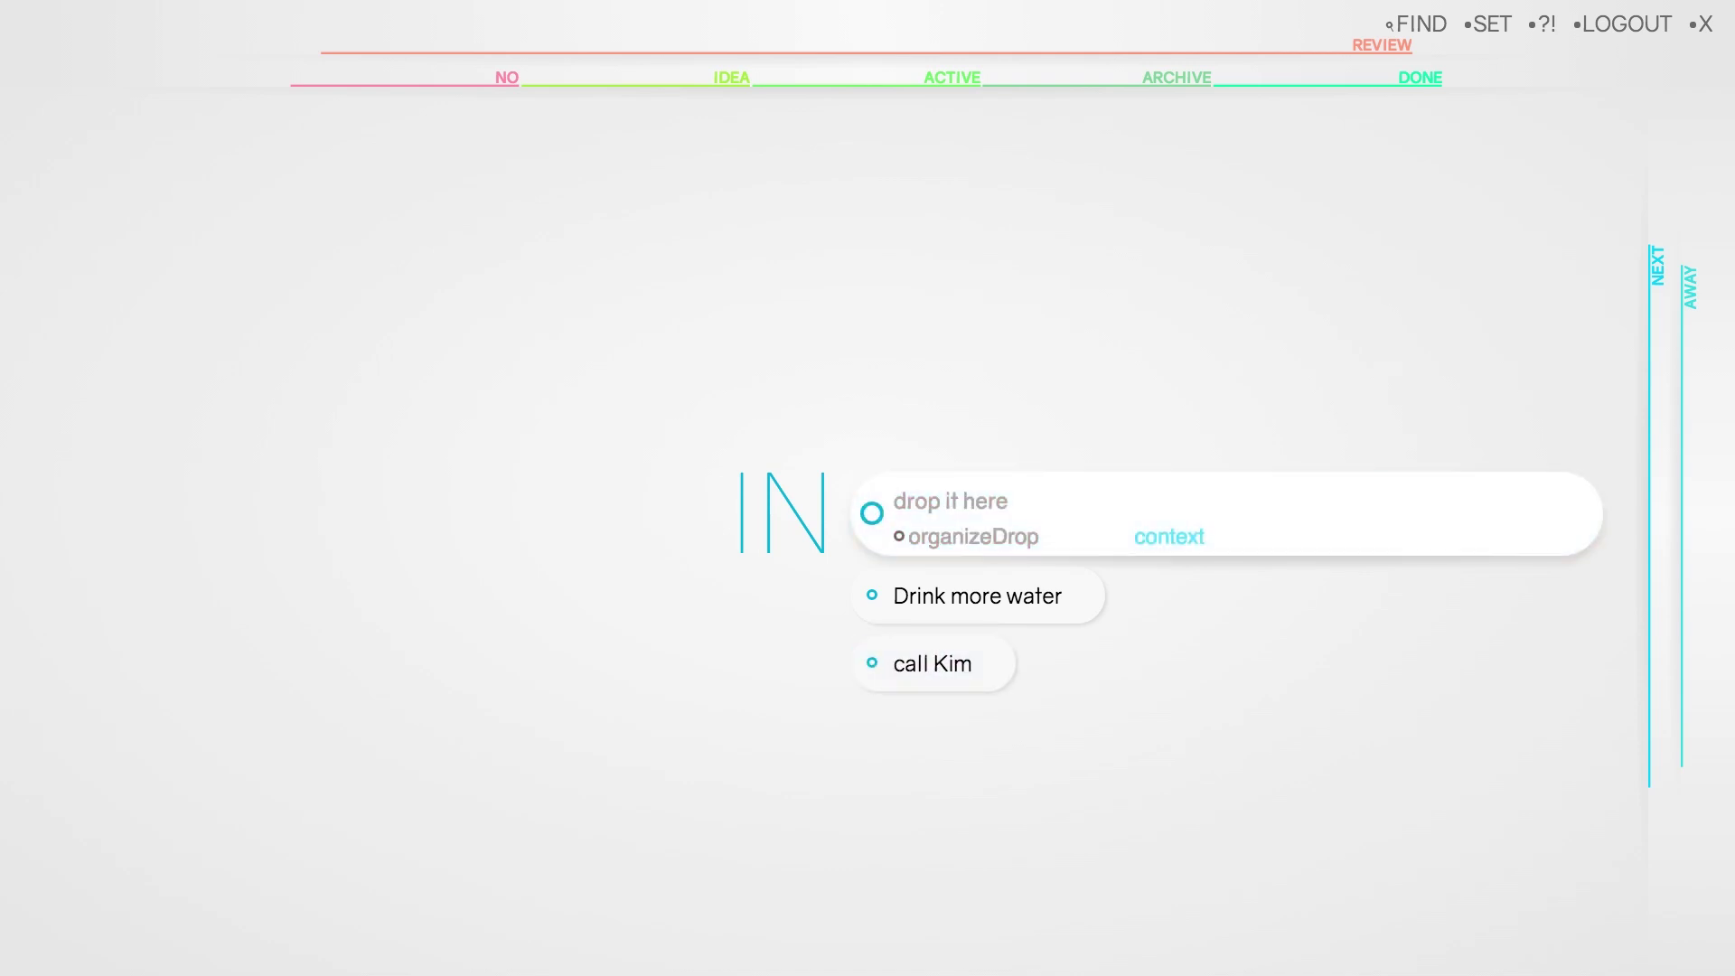
pyautogui.write('5 Bucks ')
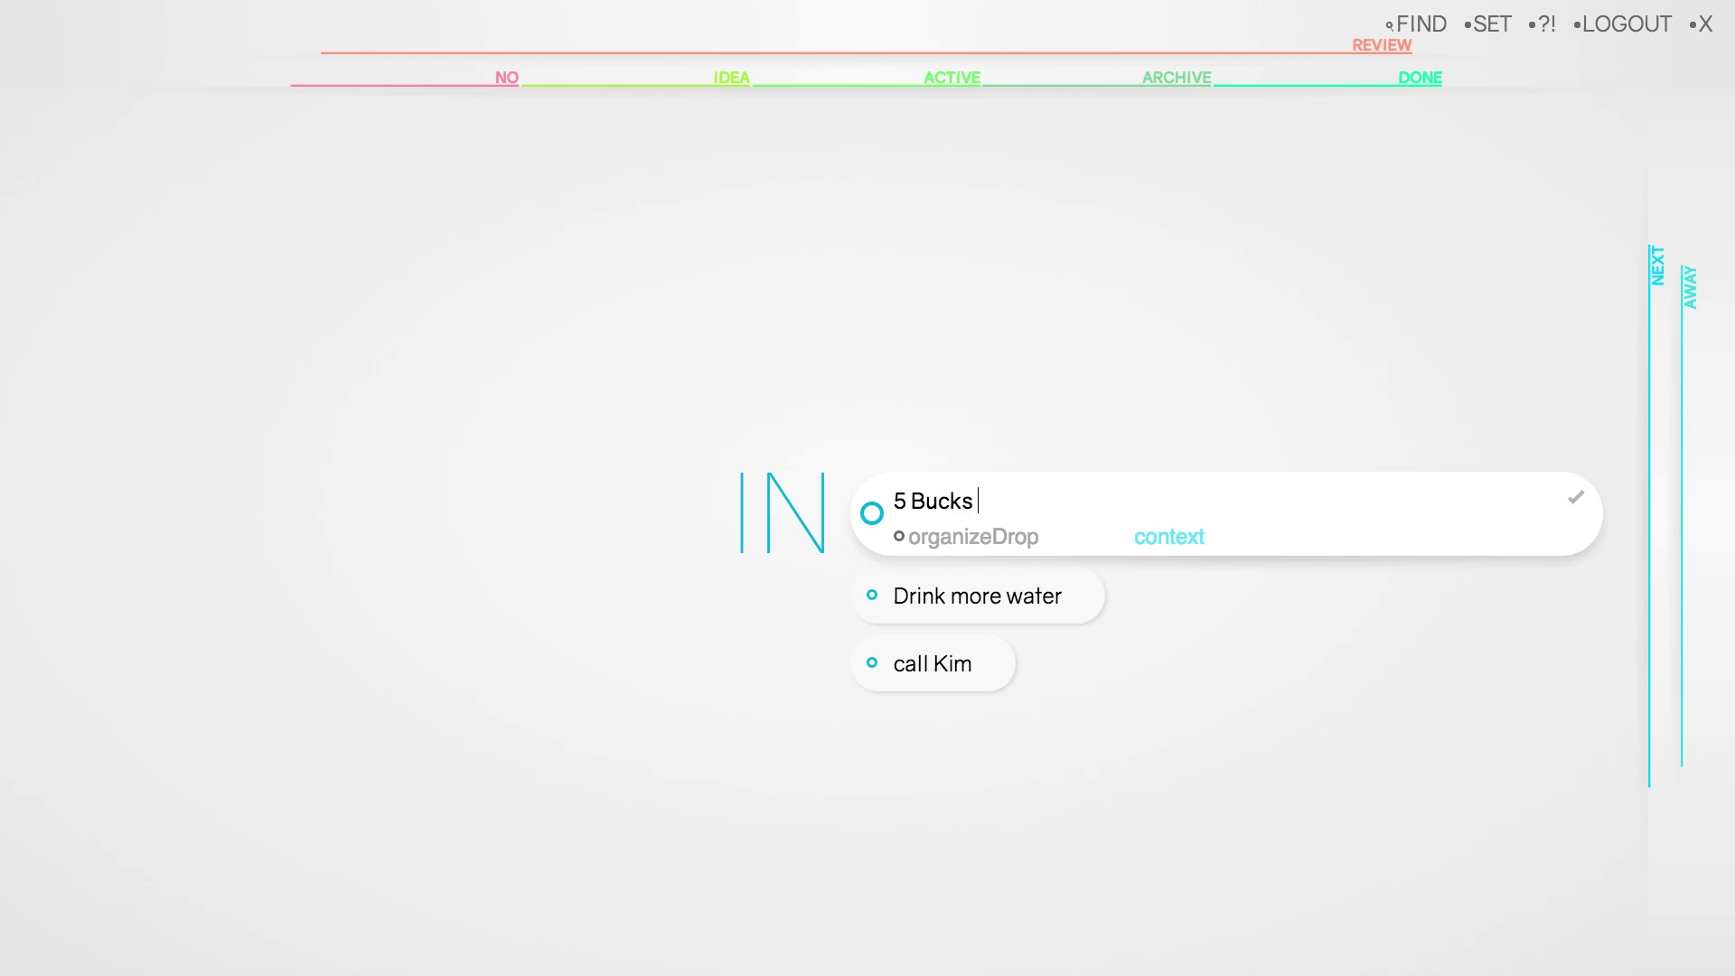
pyautogui.write('Falaffel')
pyautogui.press('Return')
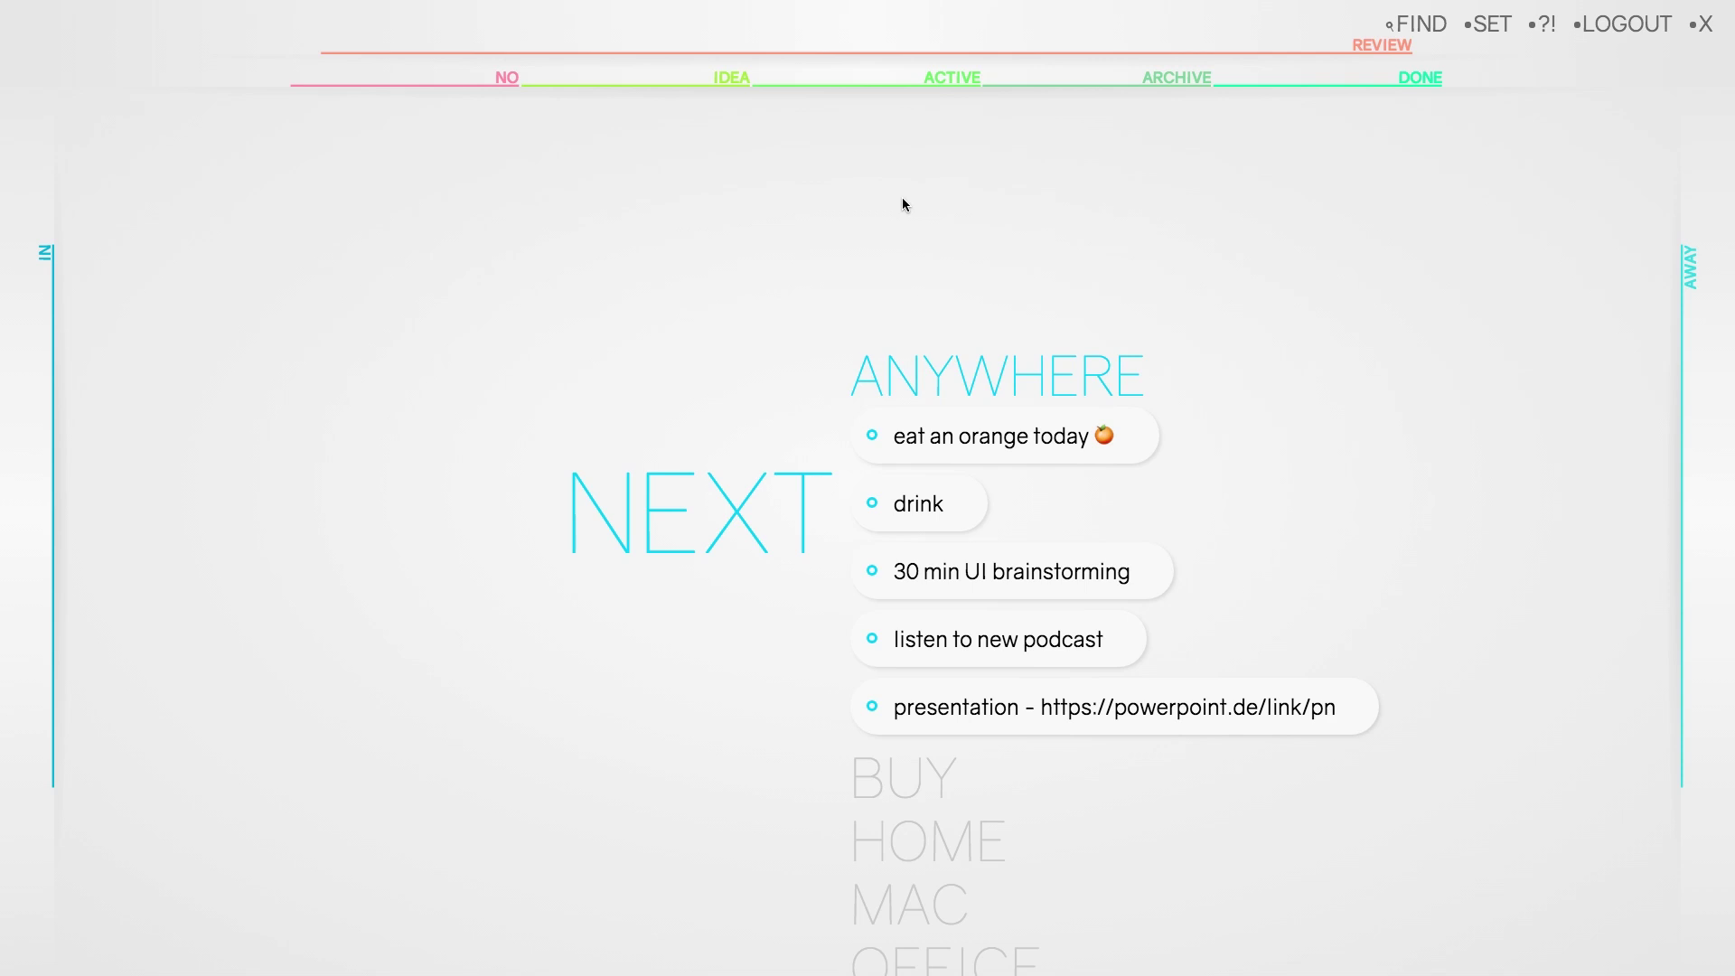
# Switch to the ACTIVE list from the top bar.
pyautogui.click(918, 79)
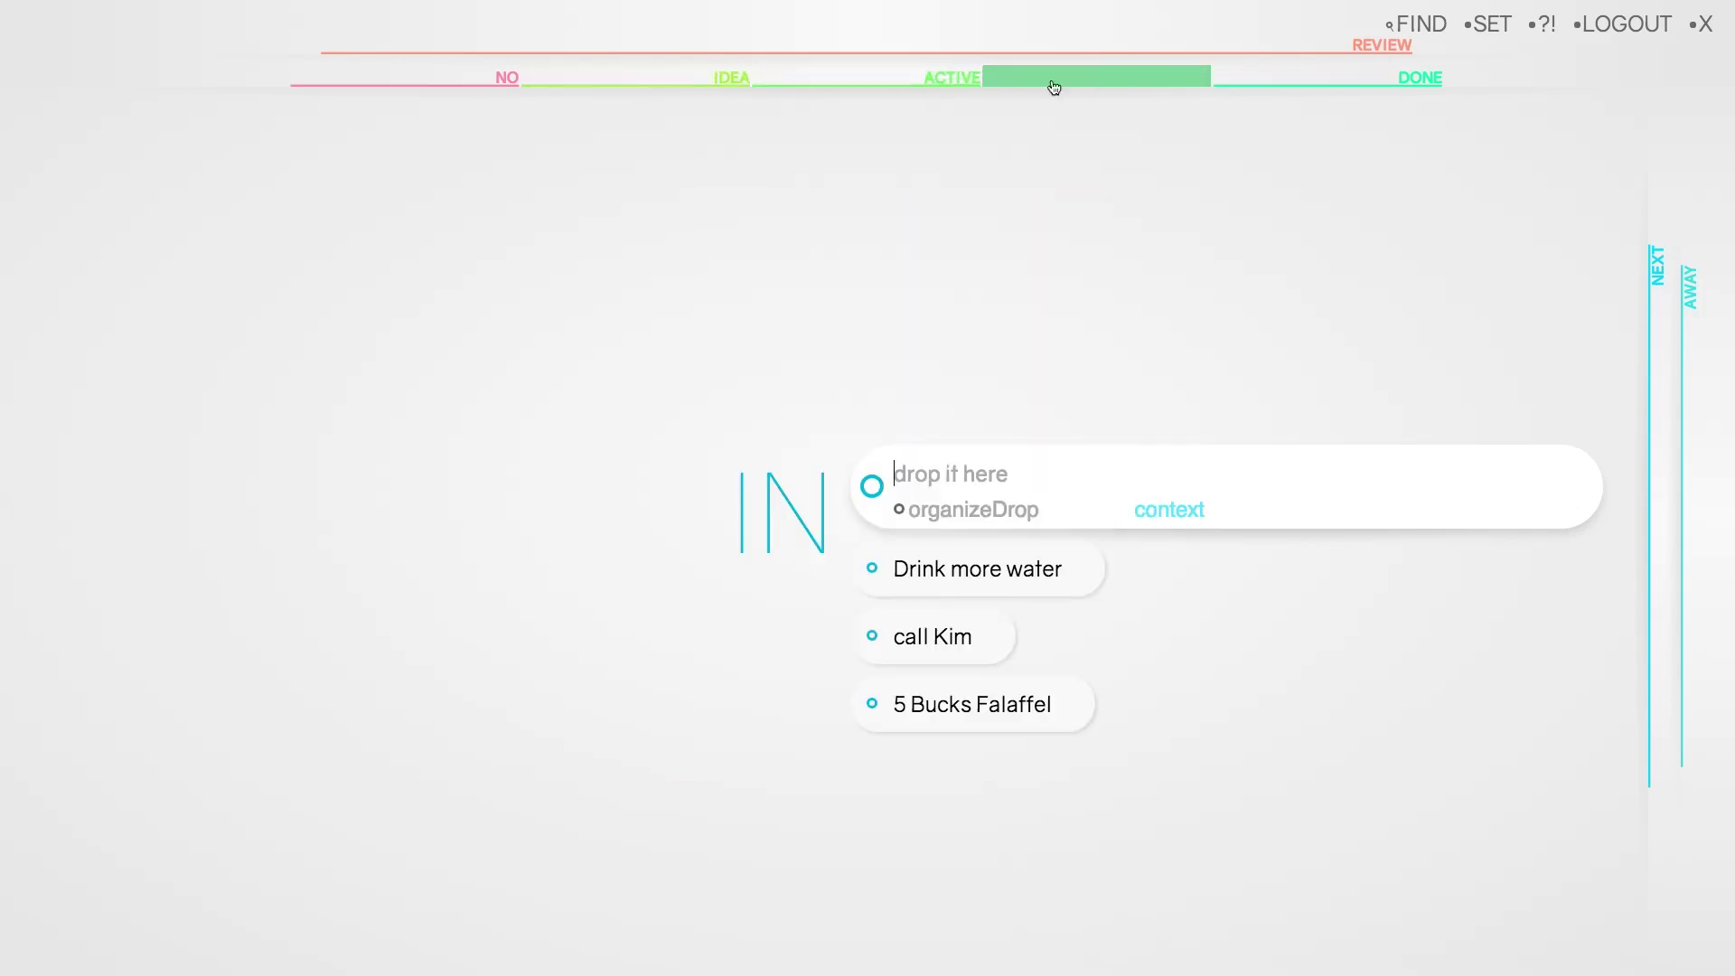
# Browse the IDEA, ACTIVE, ARCHIVE and DONE lists in turn.
pyautogui.click(682, 81)
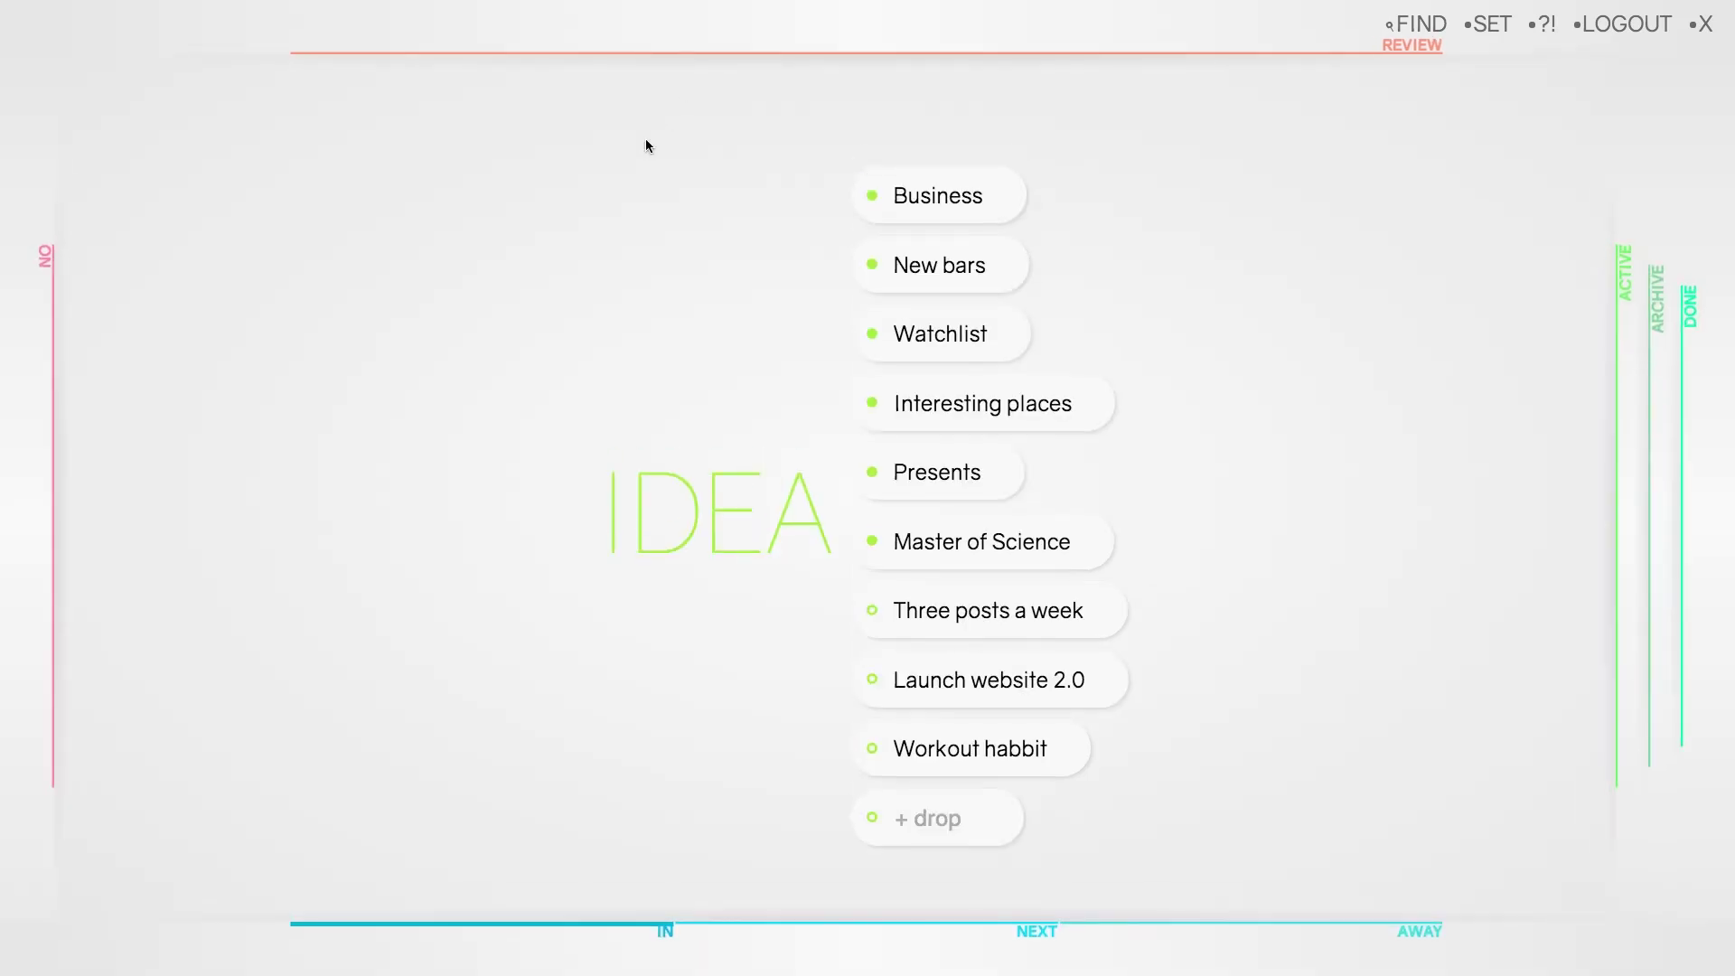
pyautogui.click(1623, 287)
pyautogui.click(1648, 286)
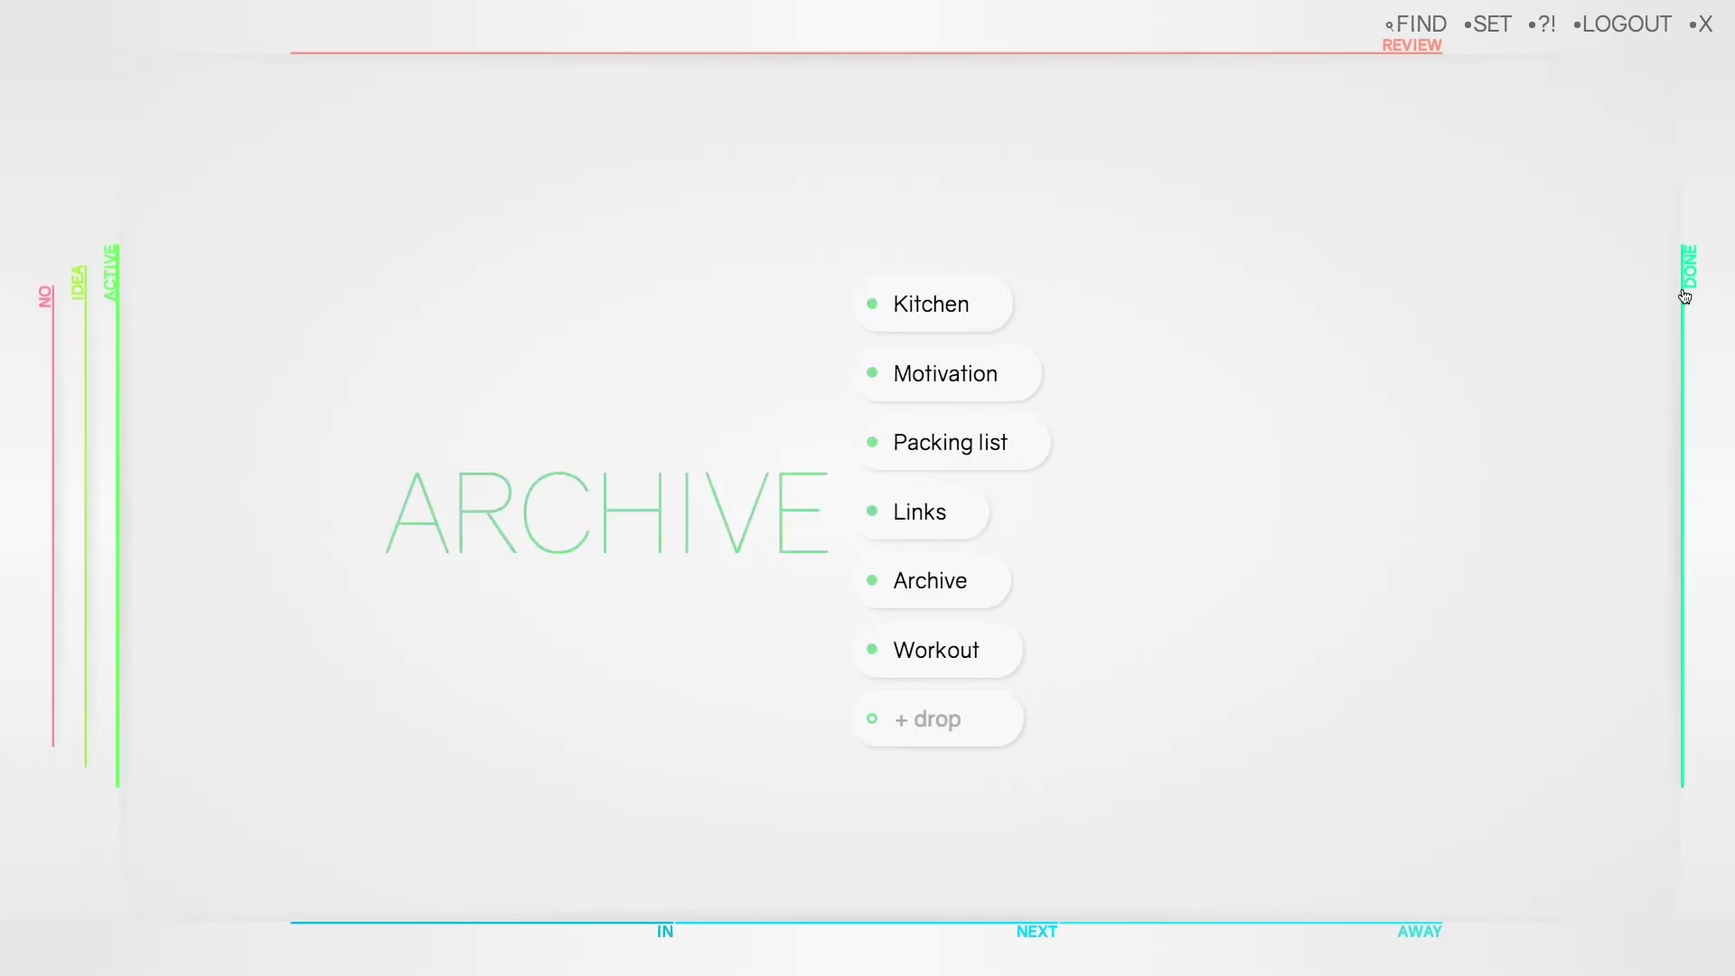
pyautogui.click(1685, 296)
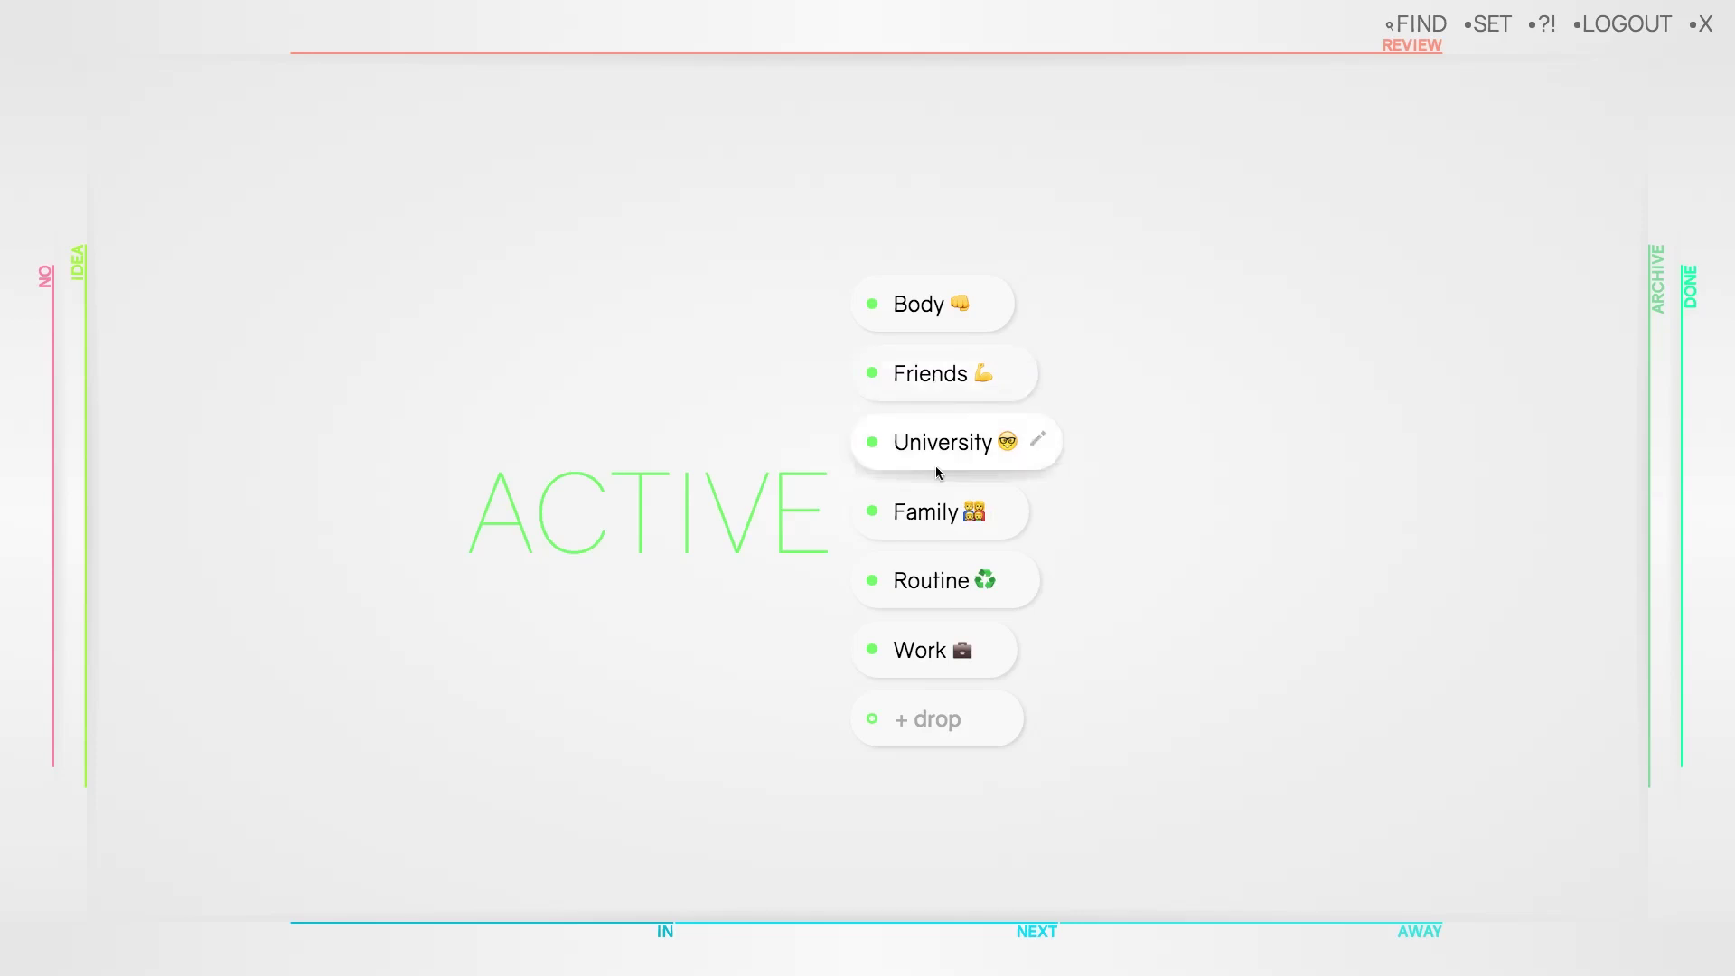
pyautogui.click(945, 589)
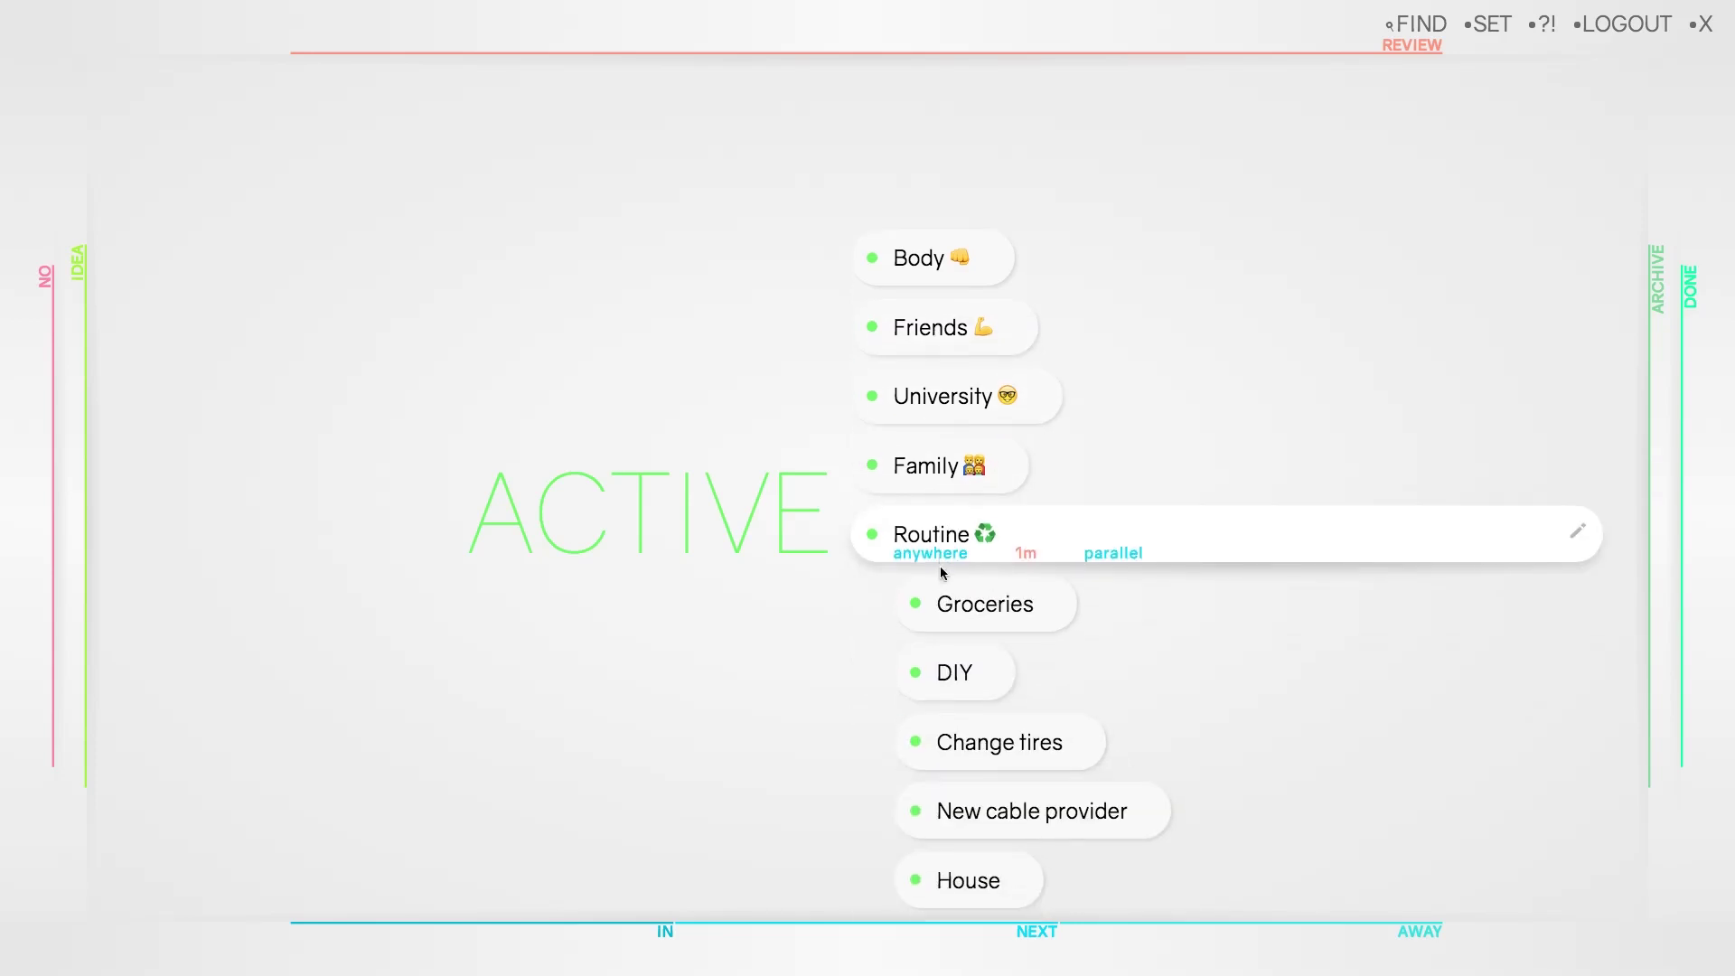
pyautogui.click(935, 449)
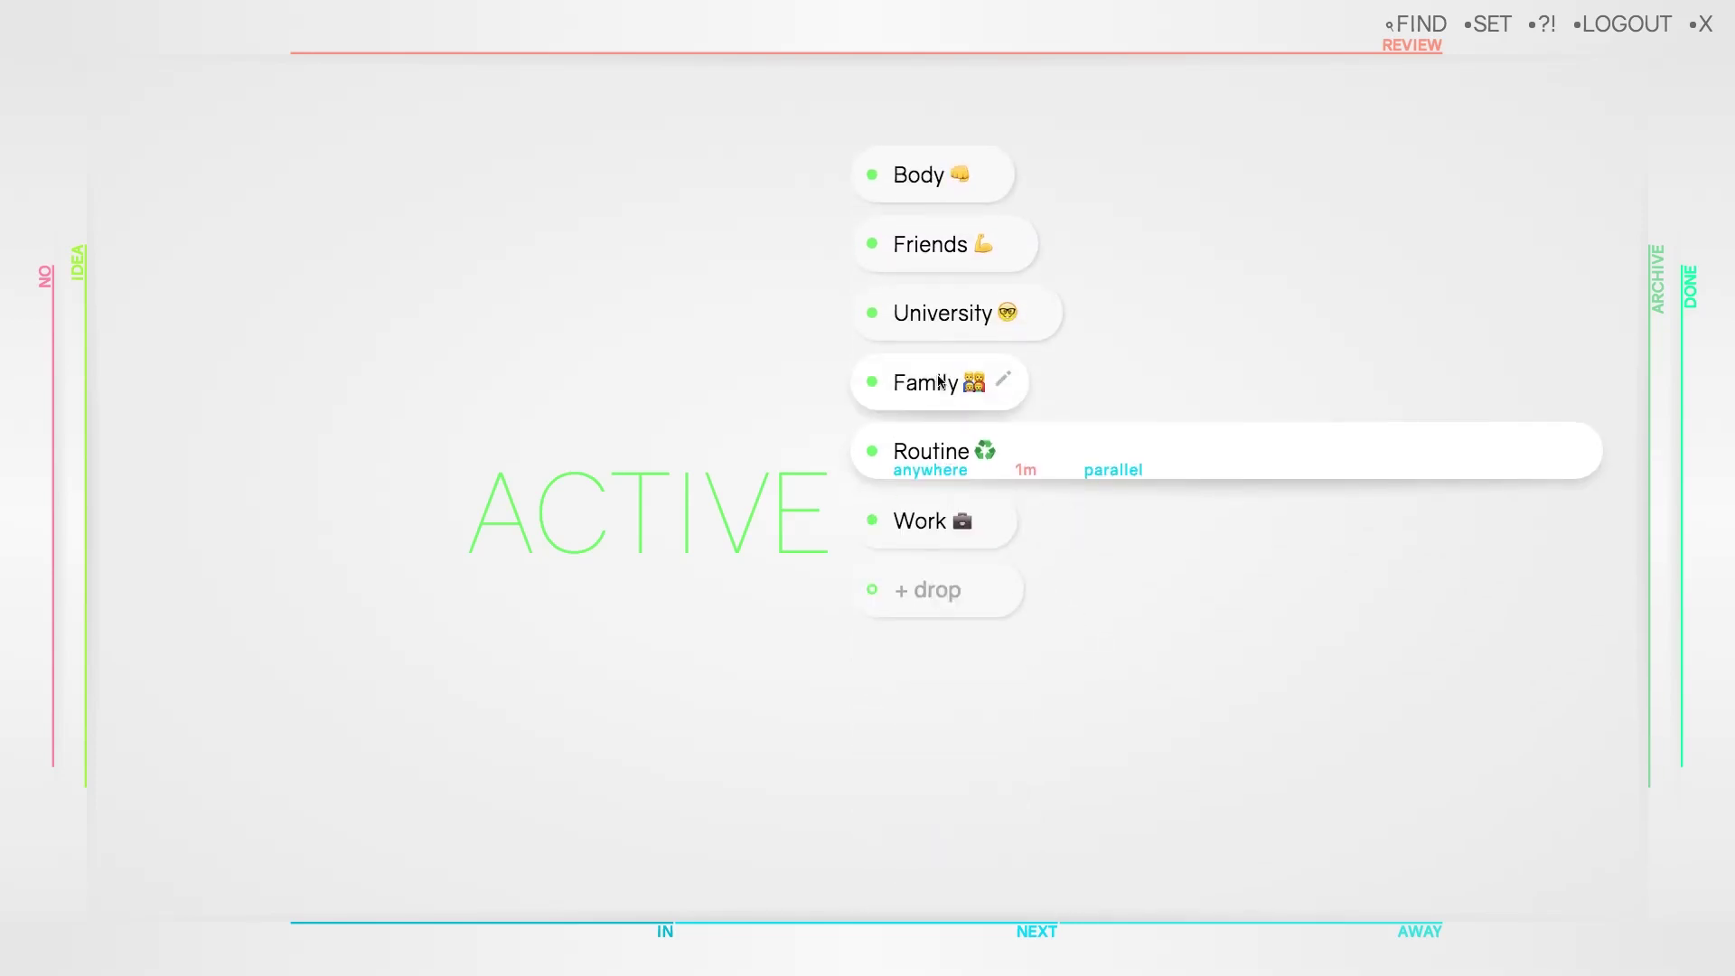
pyautogui.click(940, 314)
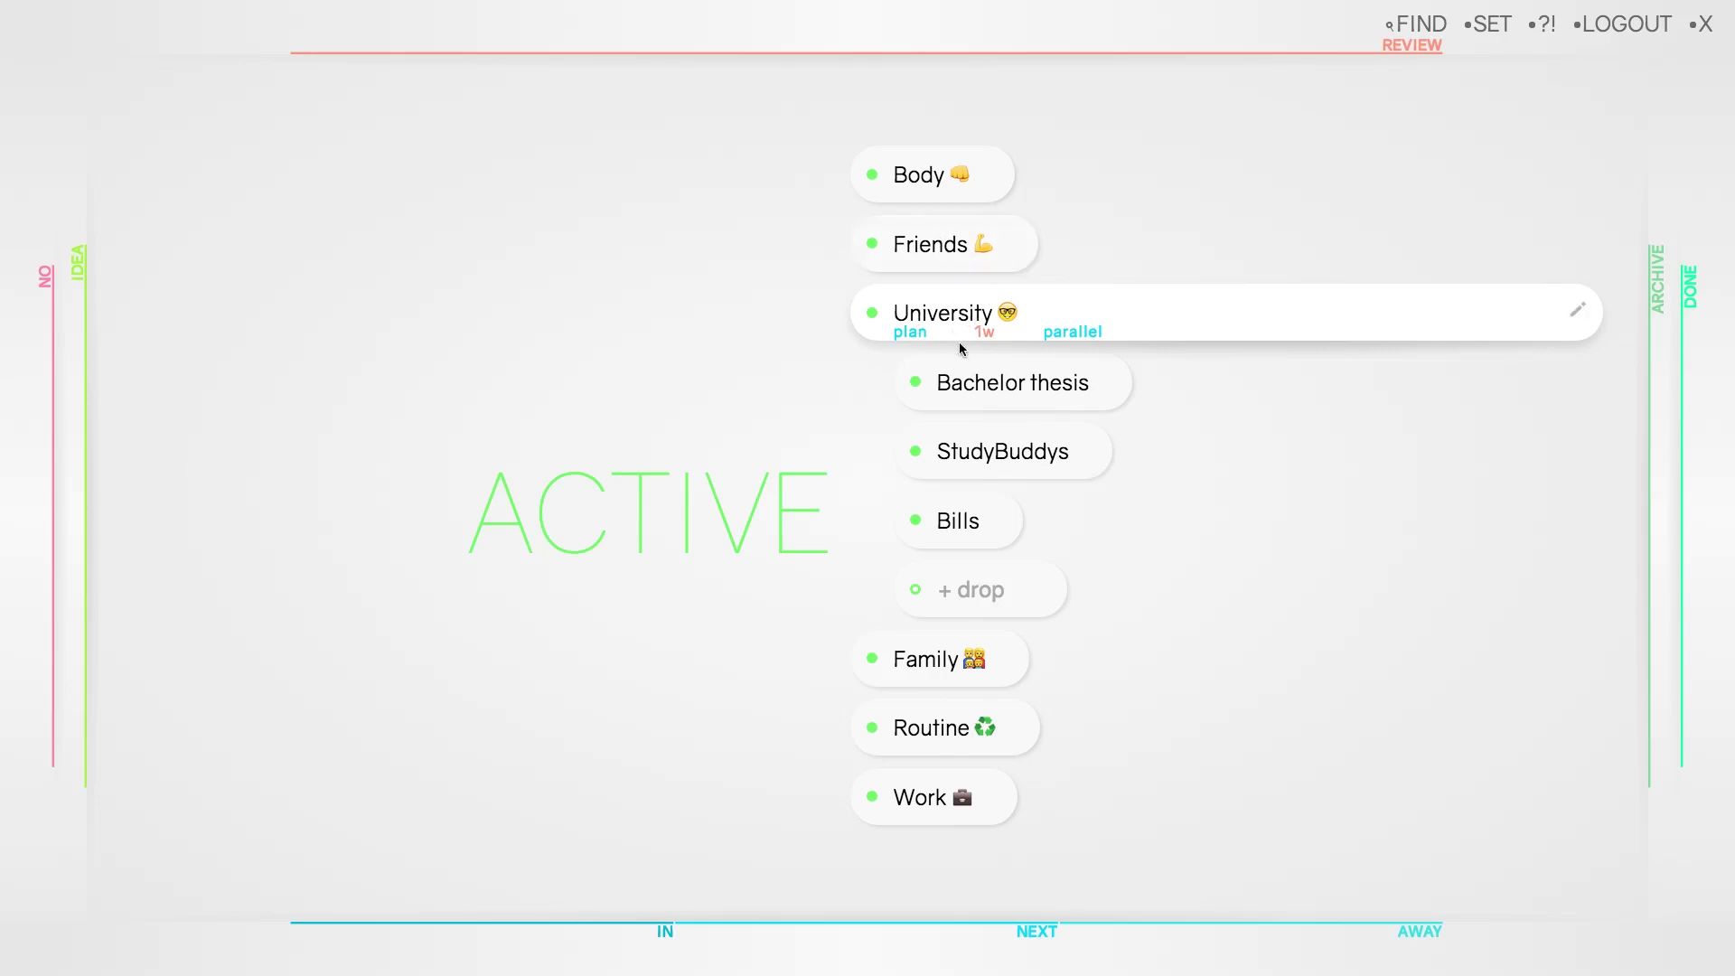
pyautogui.click(1021, 386)
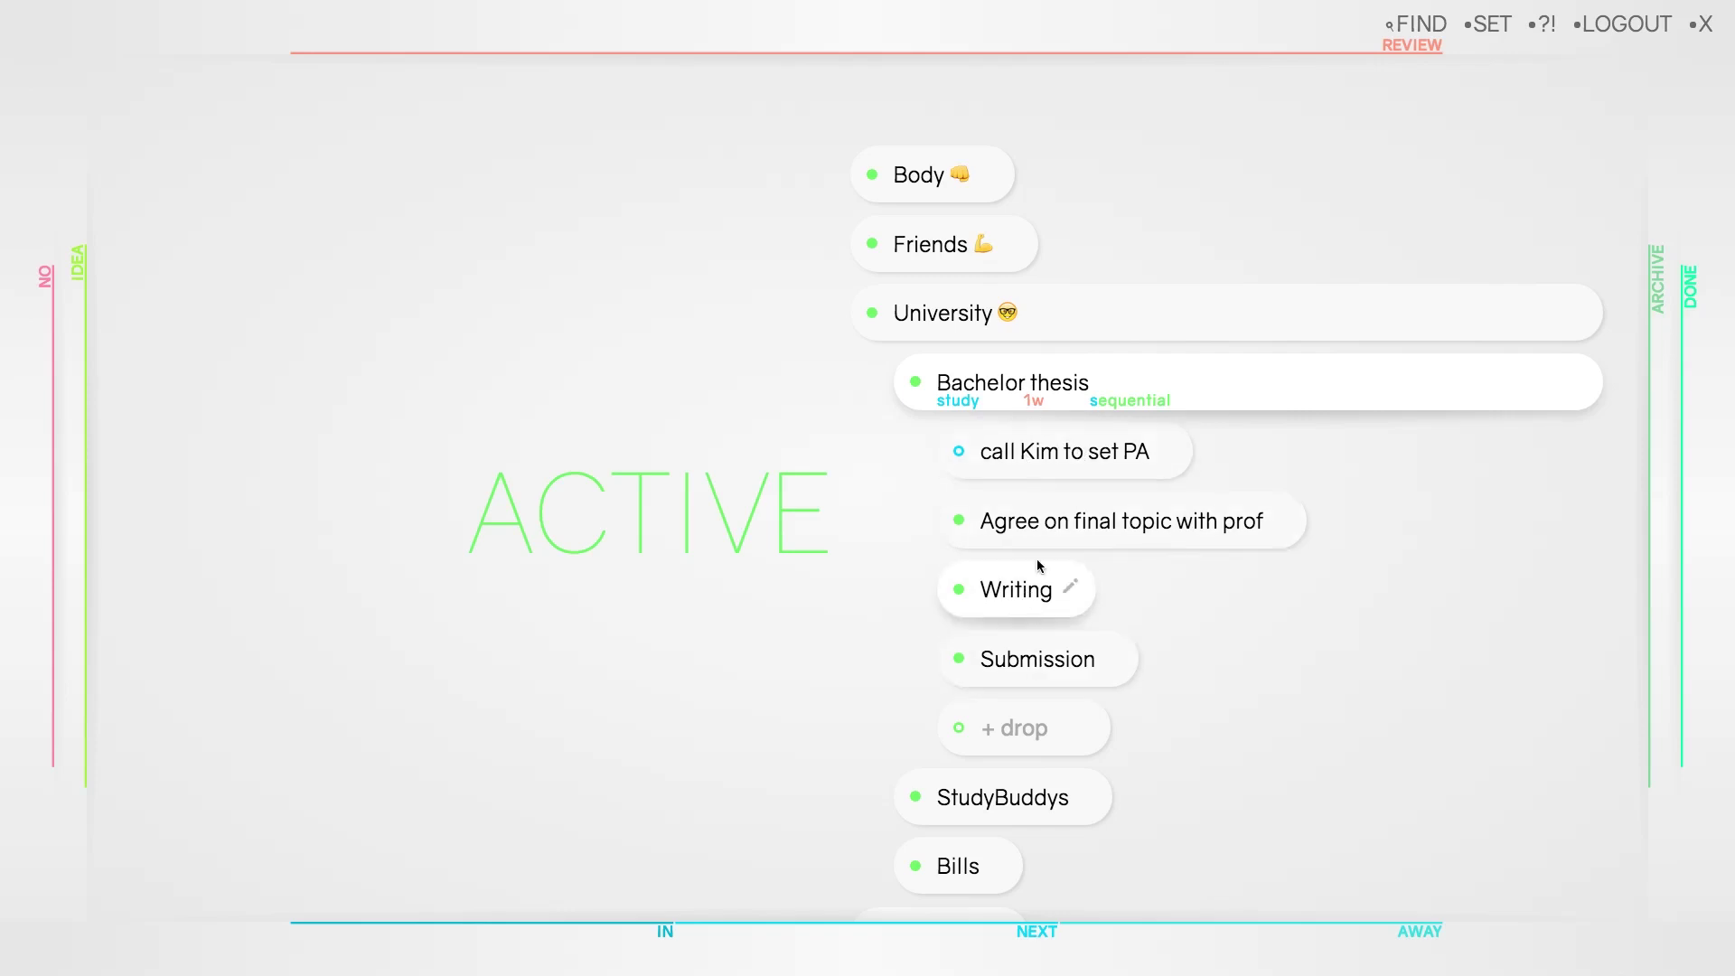
pyautogui.click(1044, 531)
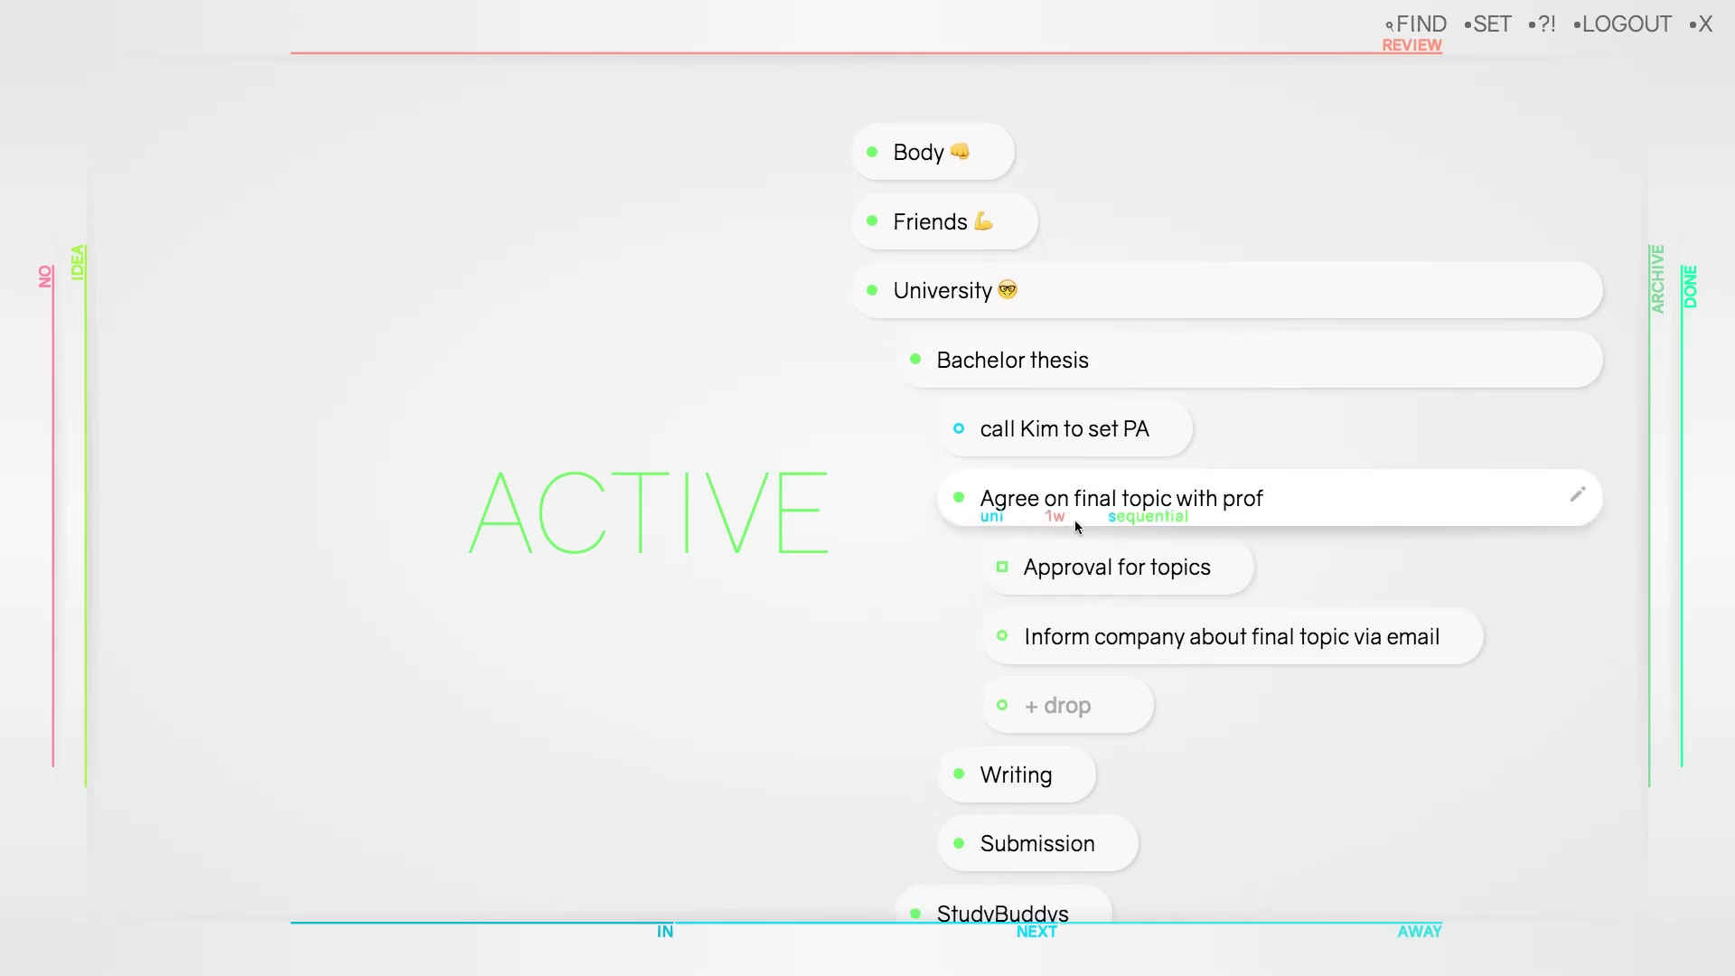
pyautogui.click(1038, 497)
pyautogui.click(1011, 358)
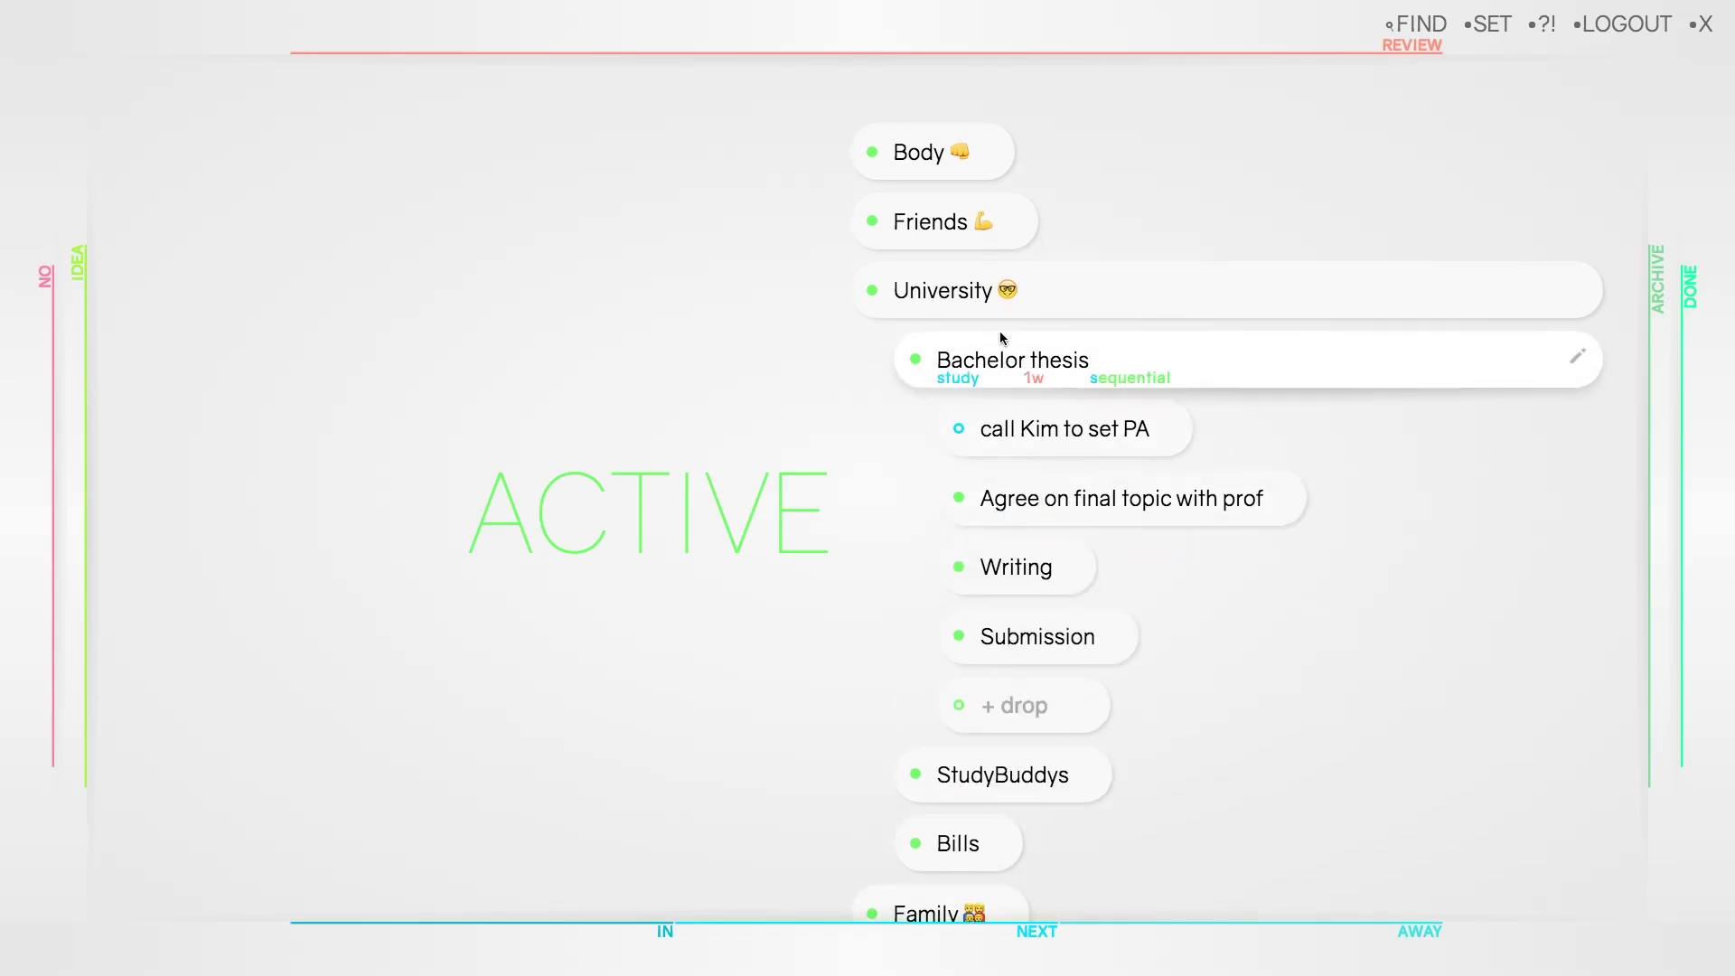
pyautogui.click(974, 295)
pyautogui.click(949, 290)
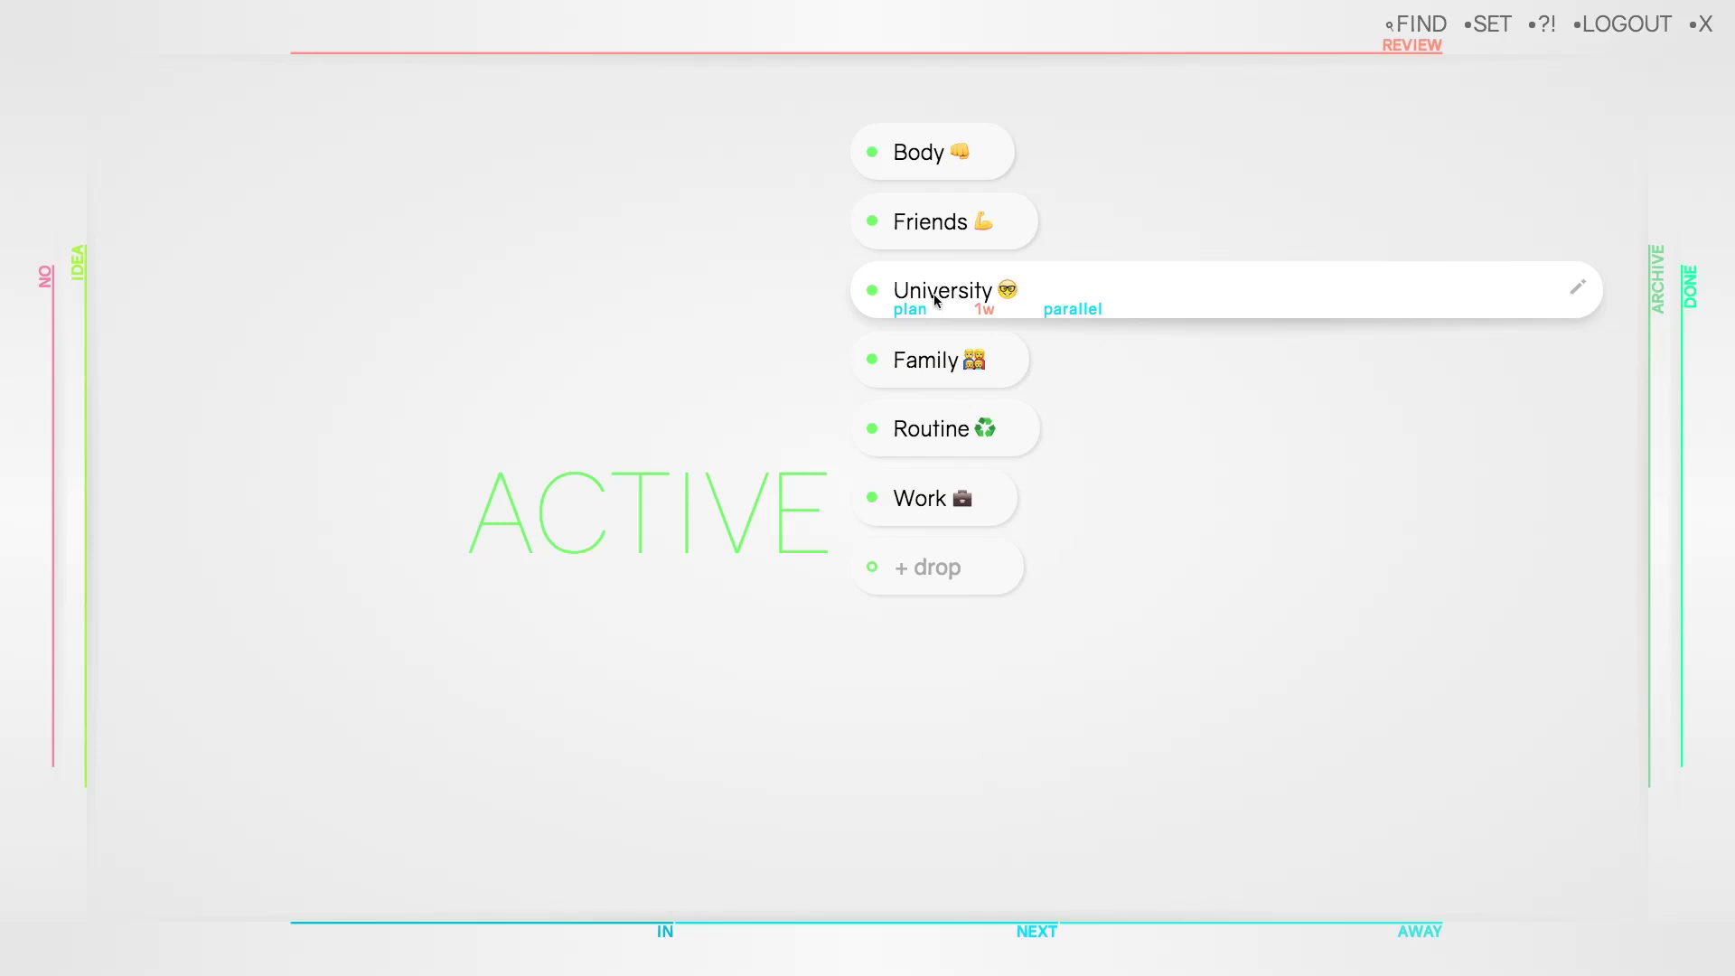
pyautogui.click(741, 284)
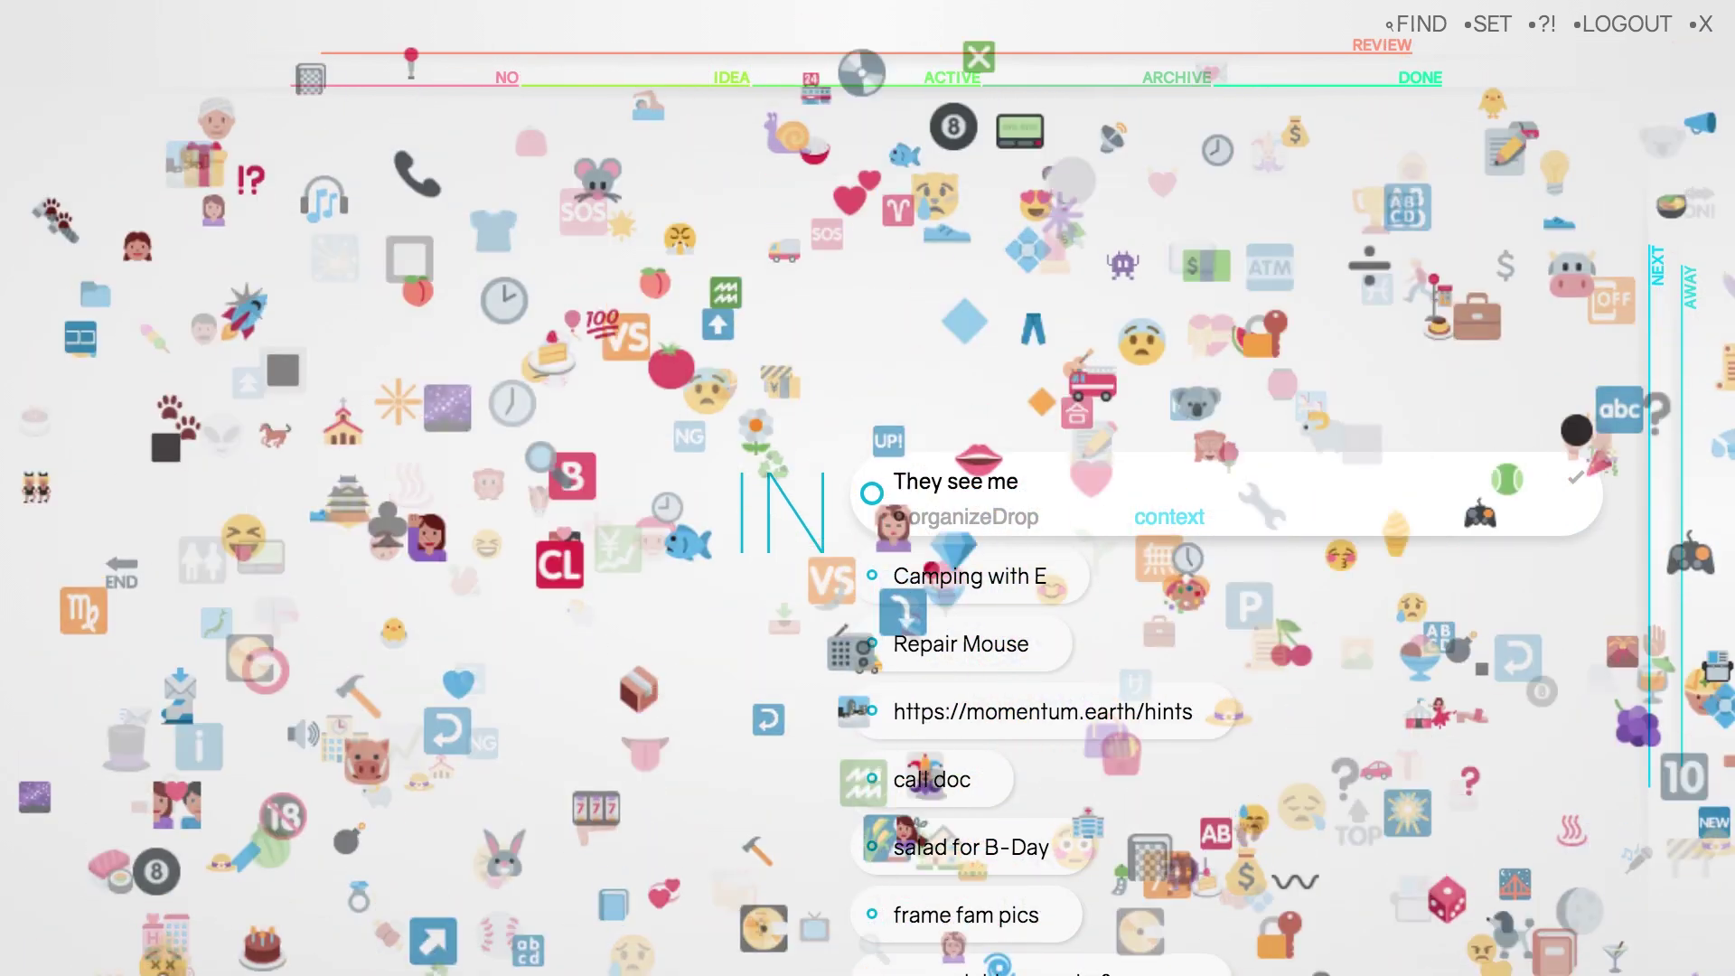
# Type 'They see me rollin they' as a new IN drop.
pyautogui.write('r')
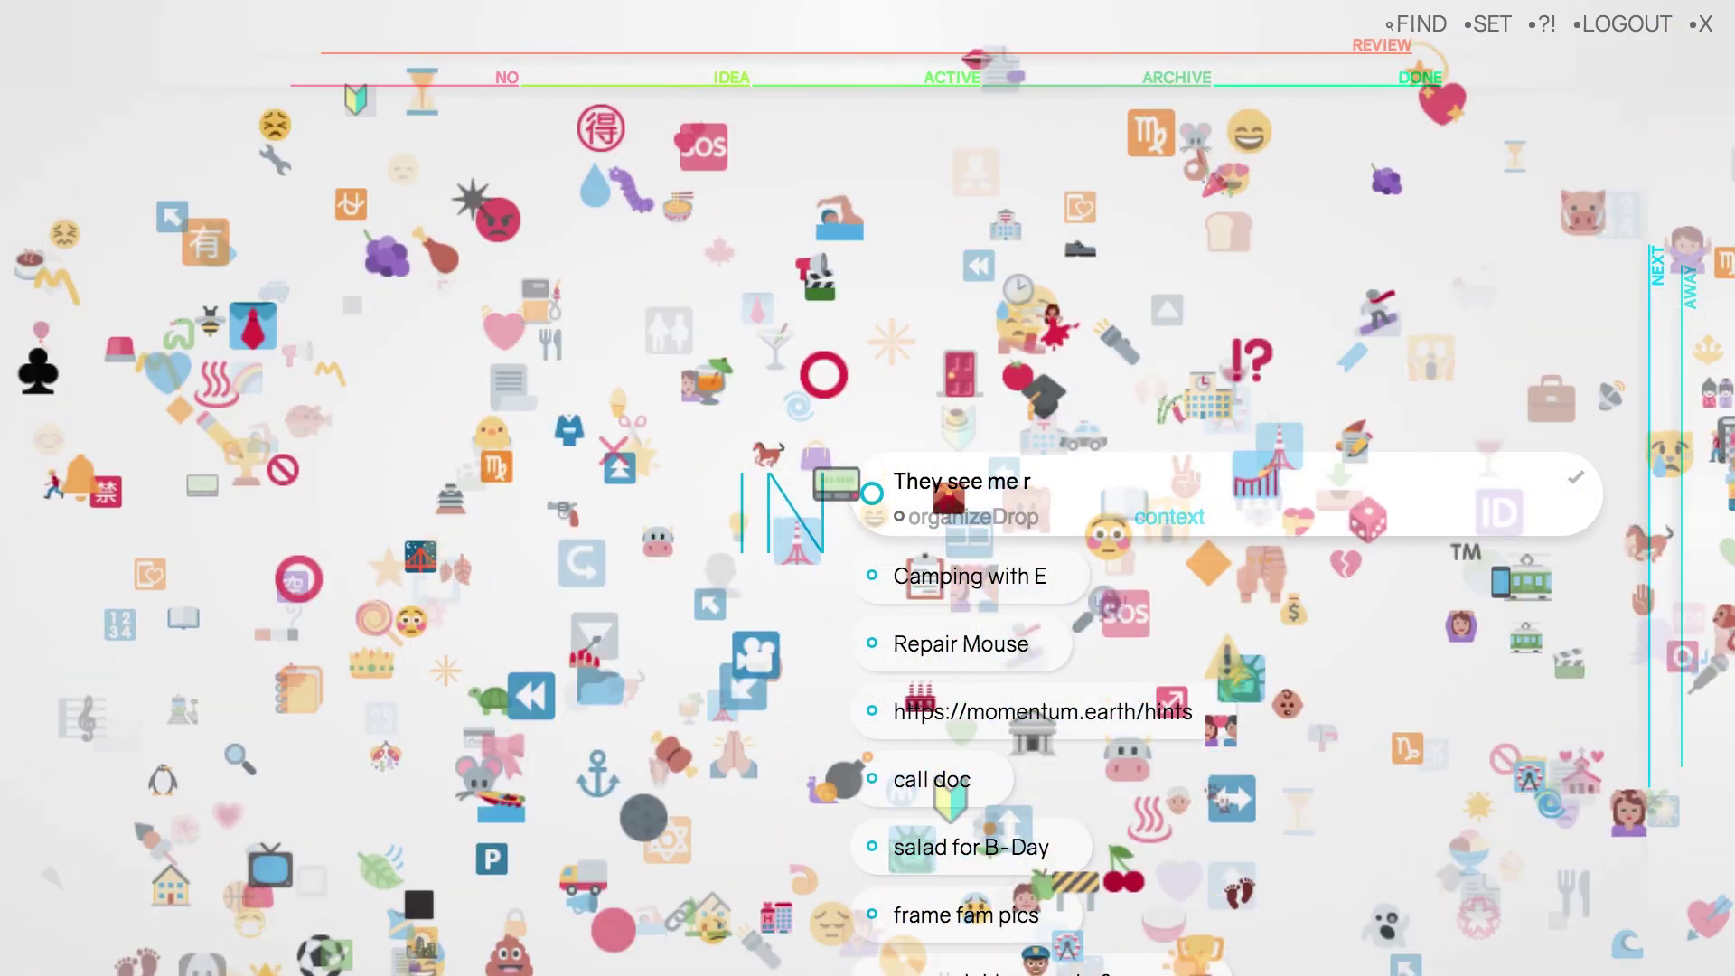
pyautogui.write('ollin')
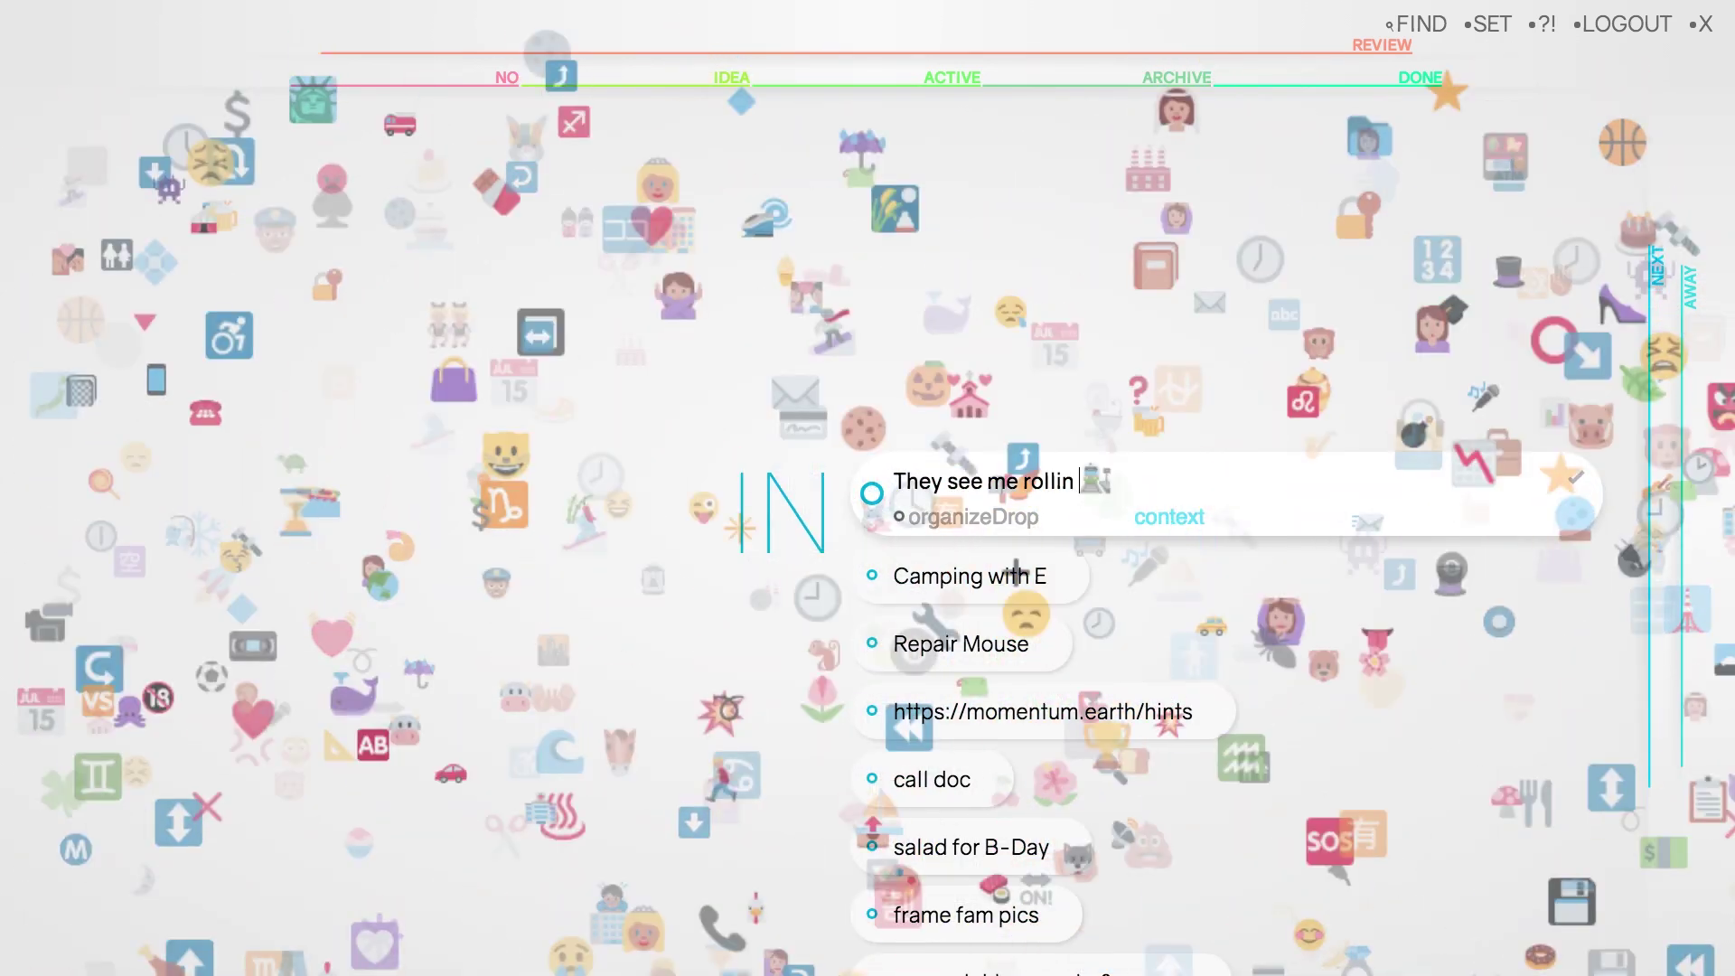
pyautogui.write('they')
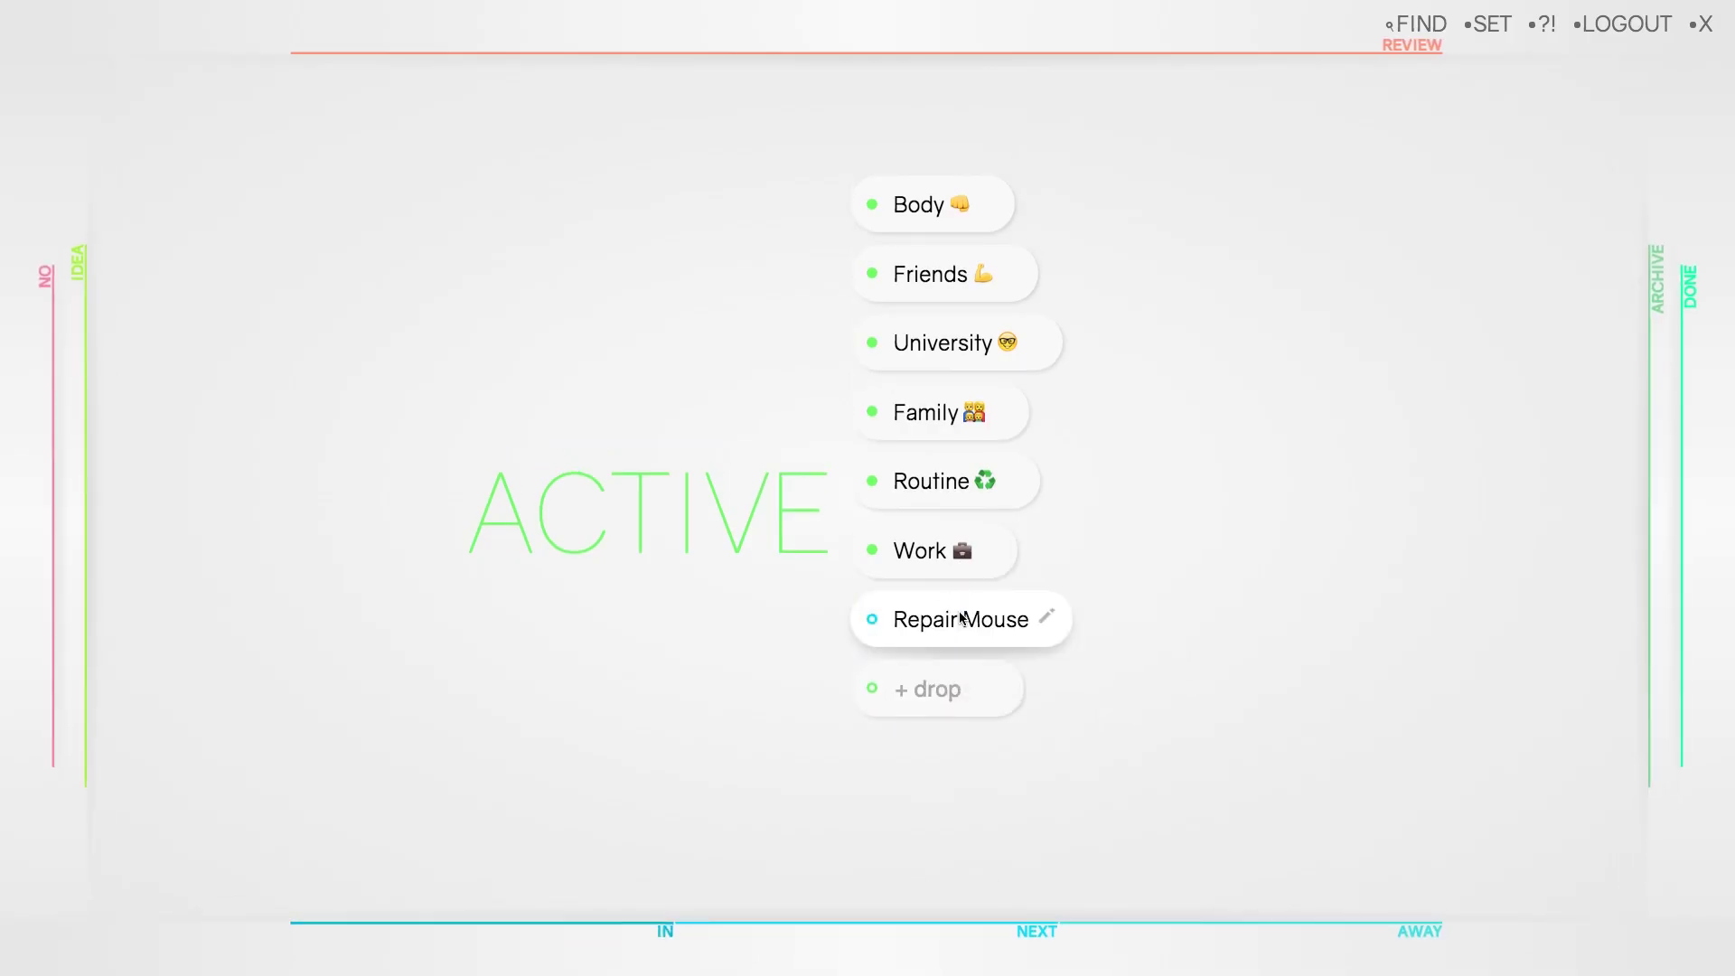
# Add a 'research online' sub-drop under Repair Mouse and go back to IN.
pyautogui.click(962, 619)
pyautogui.write('rese')
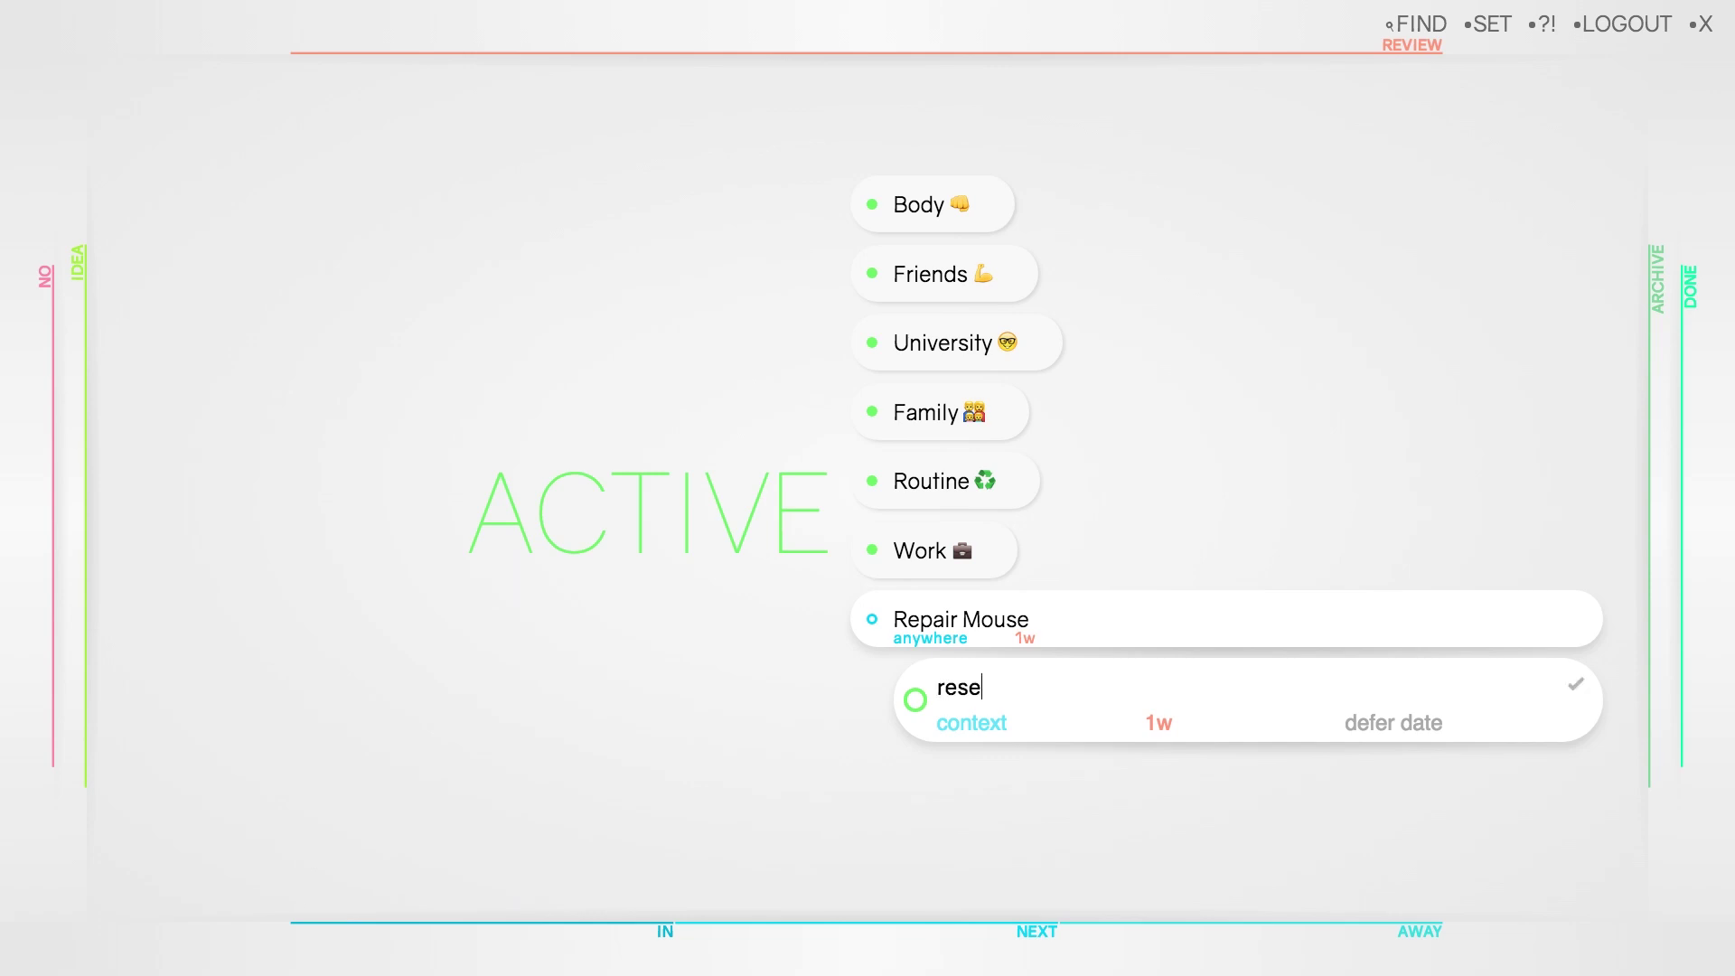
pyautogui.write('arch online')
pyautogui.press('Return')
pyautogui.click(847, 716)
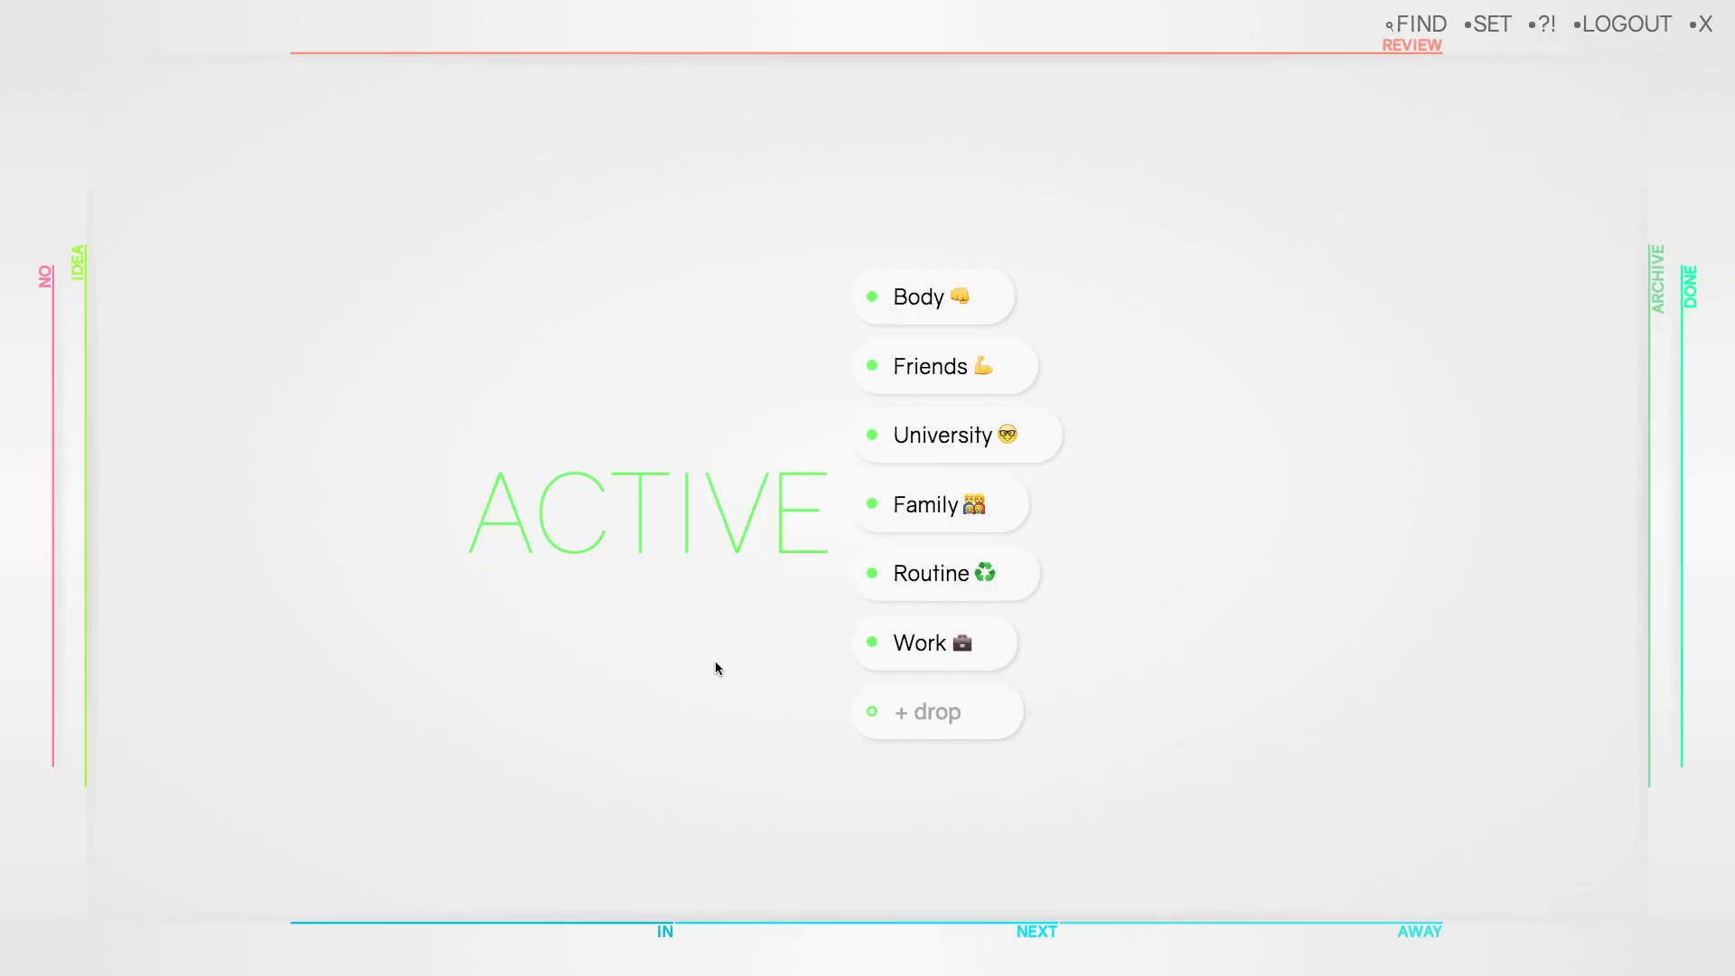
# Expand Routine > Groceries and drag bananas into the NEXT view under BUY.
pyautogui.click(929, 577)
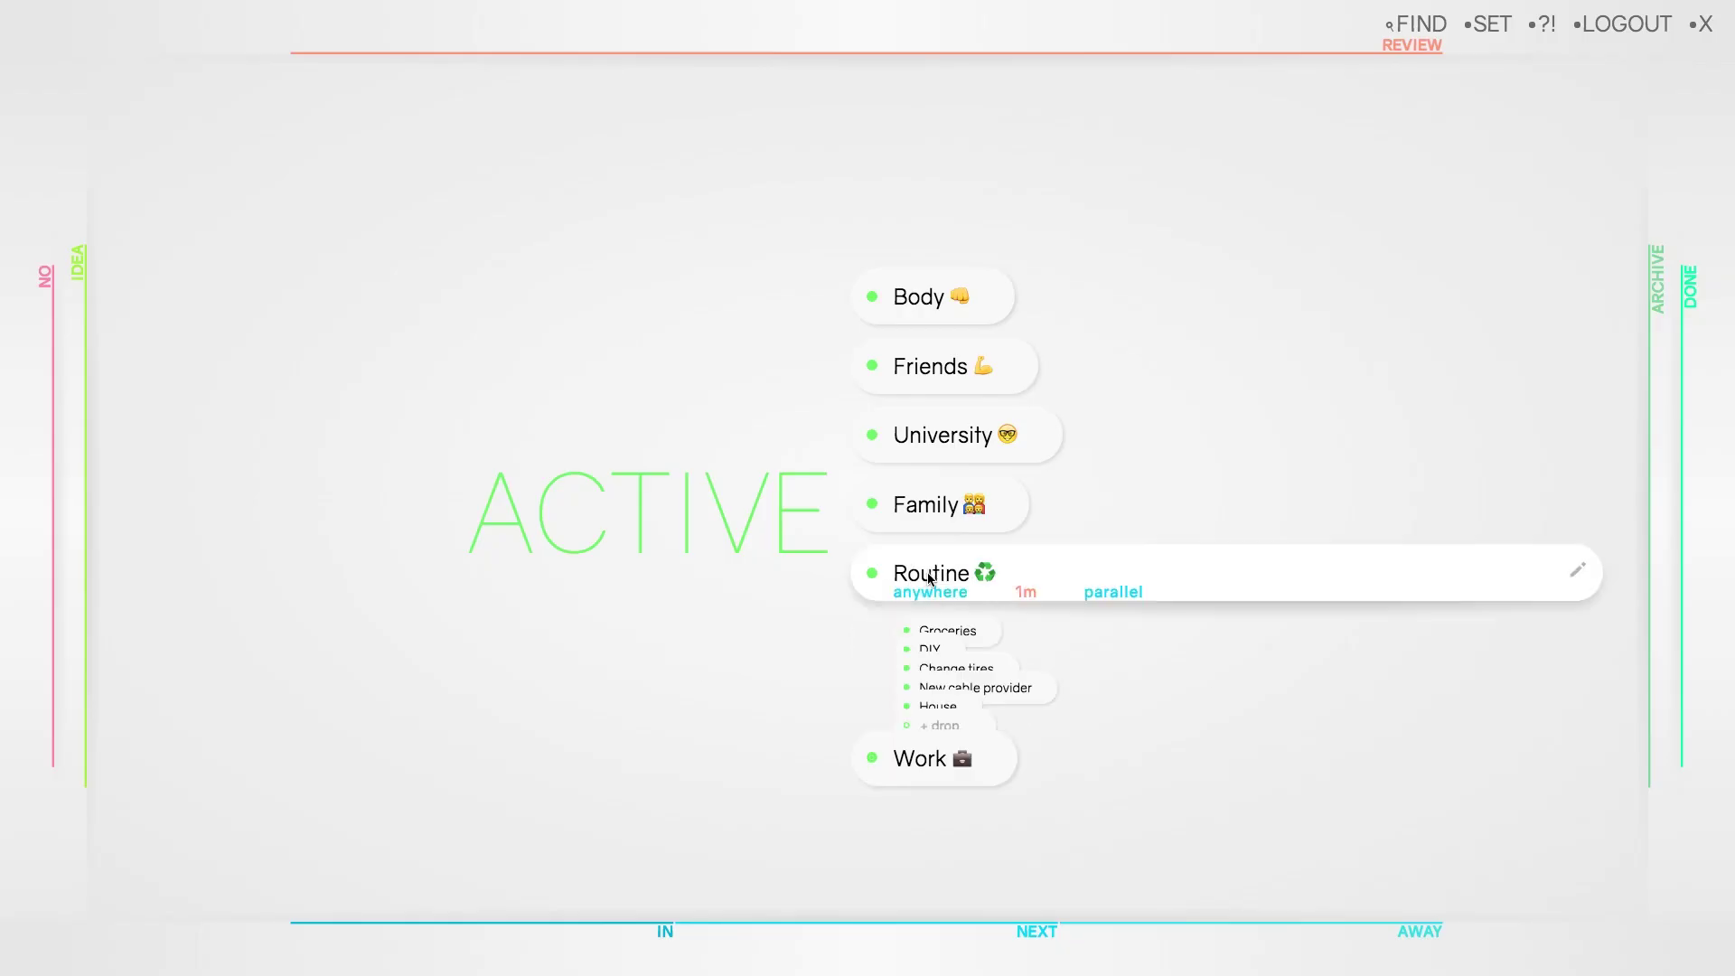
pyautogui.click(953, 635)
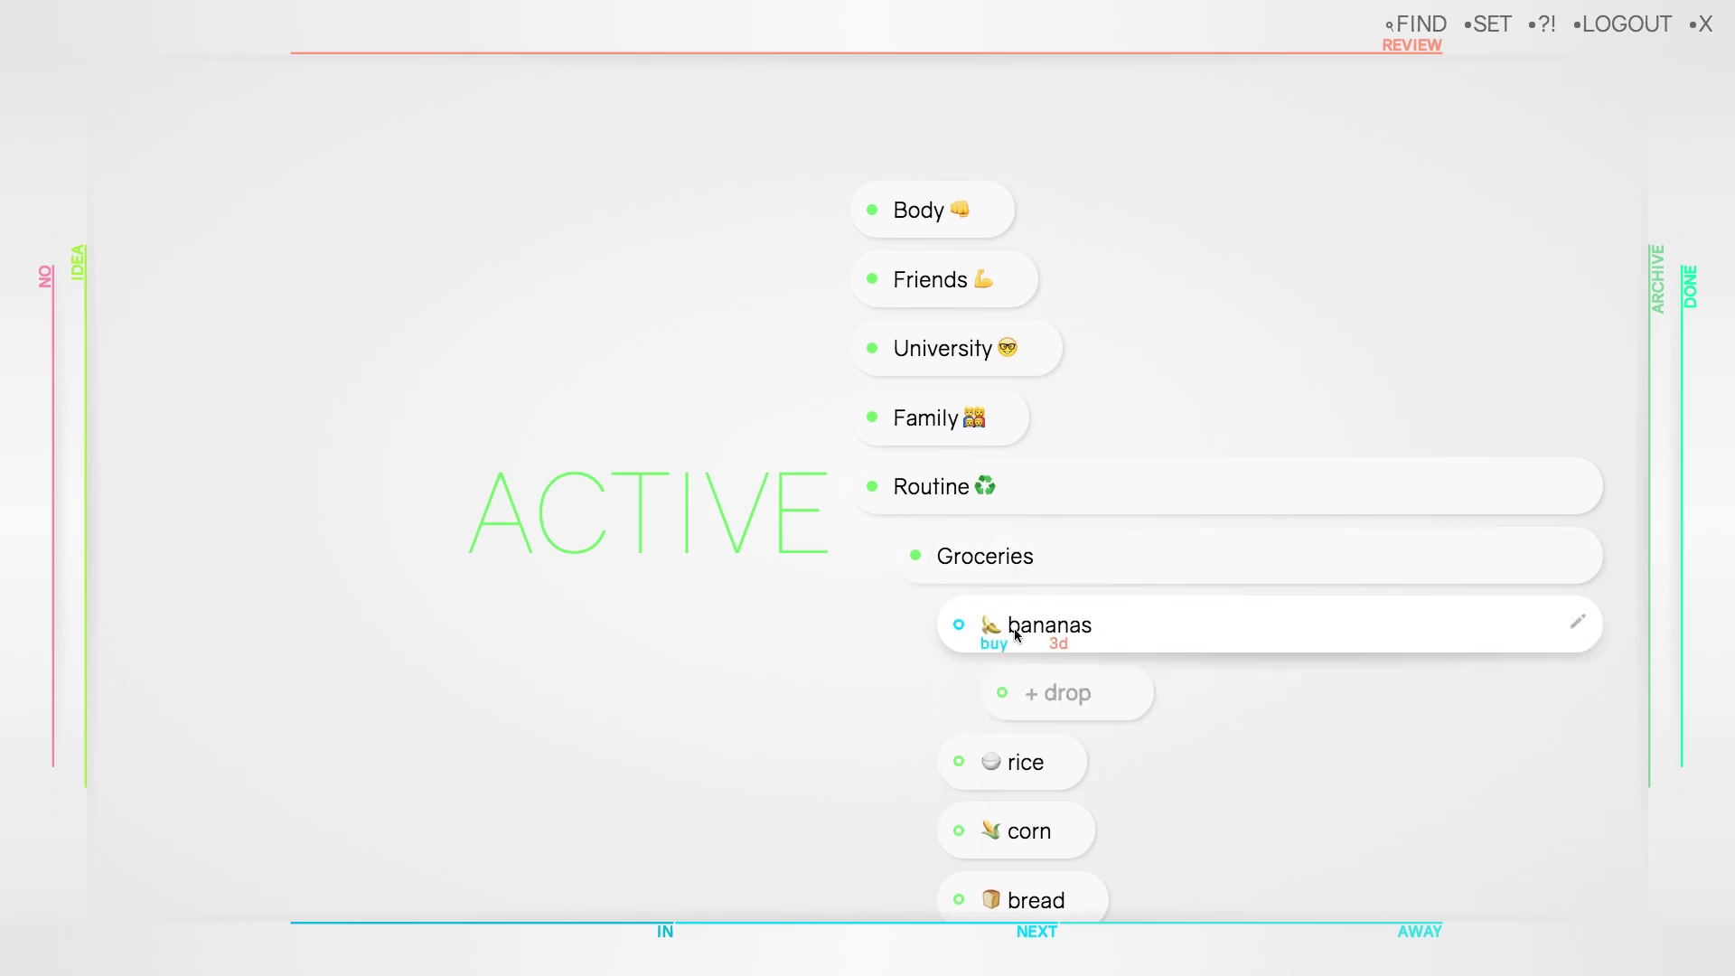
pyautogui.click(1022, 630)
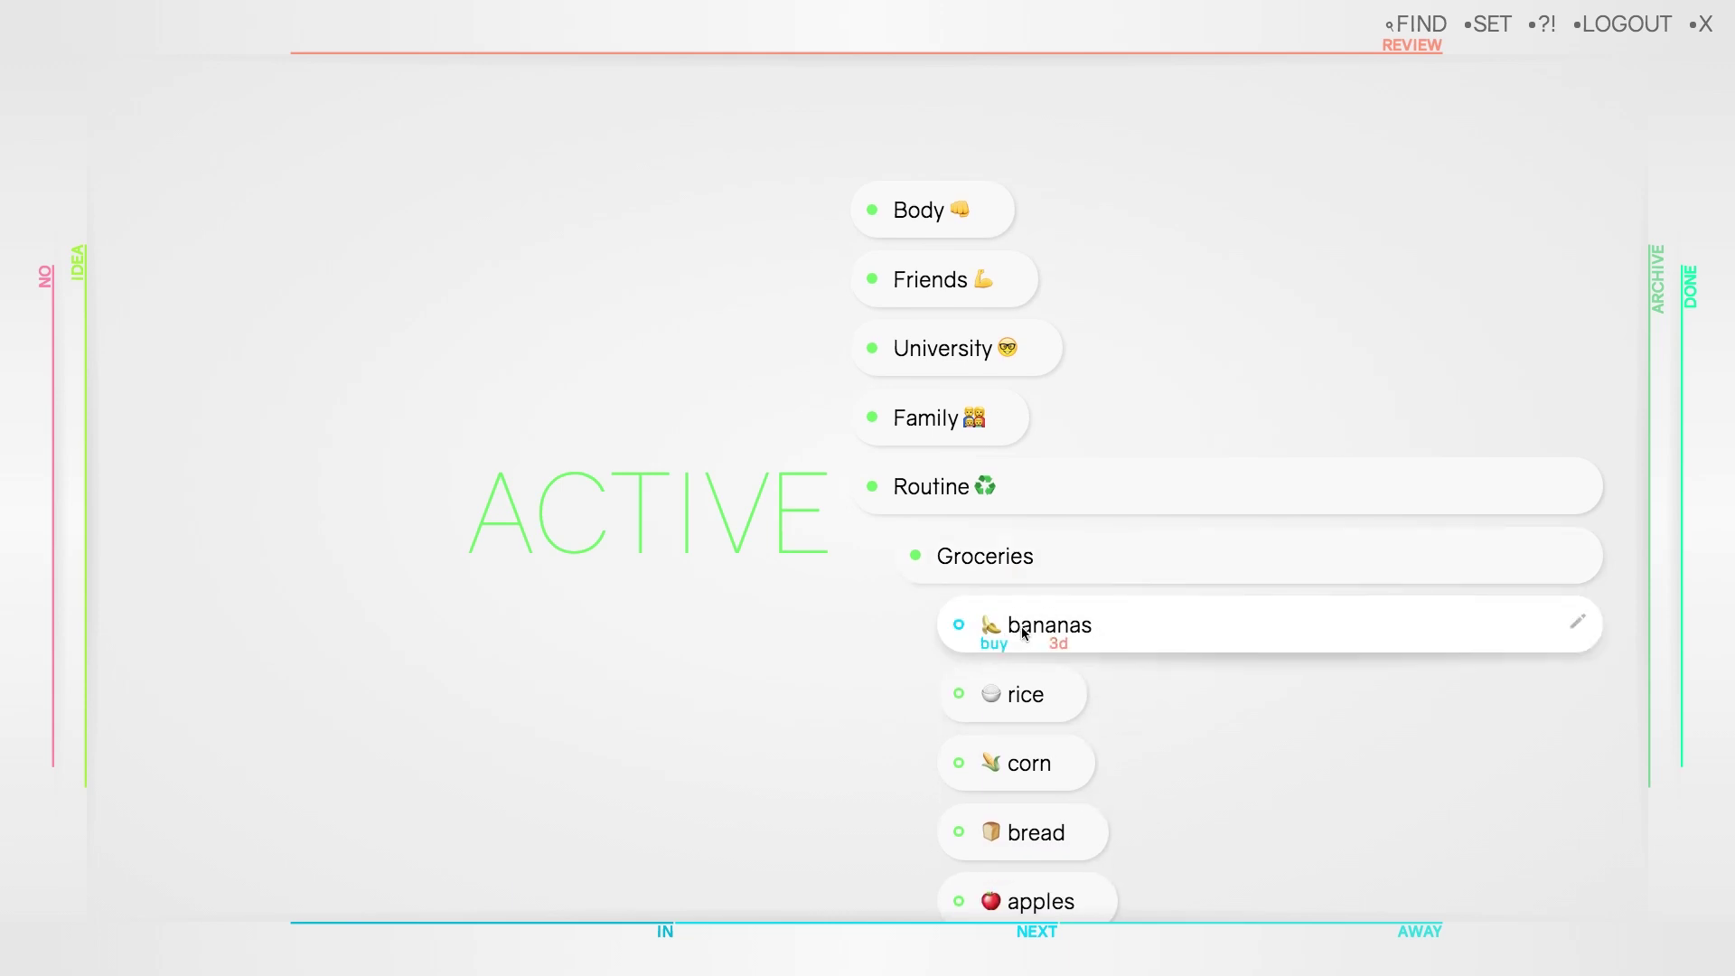
pyautogui.moveTo(1025, 633); pyautogui.dragTo(983, 925)
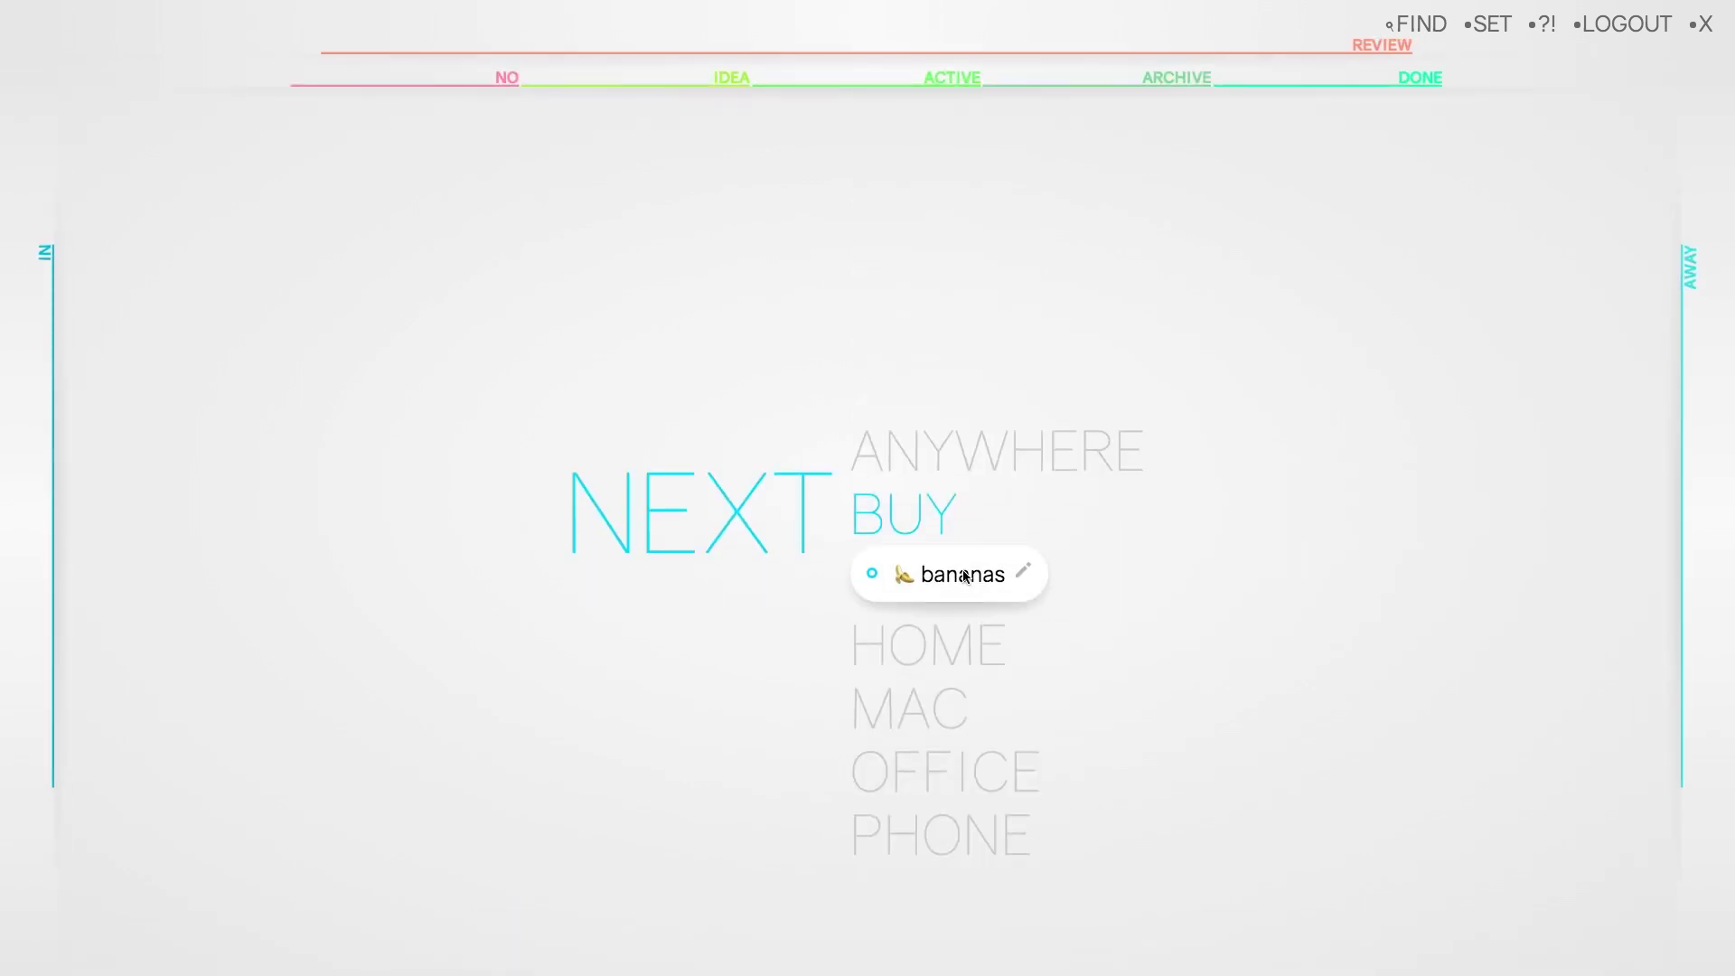
pyautogui.click(895, 85)
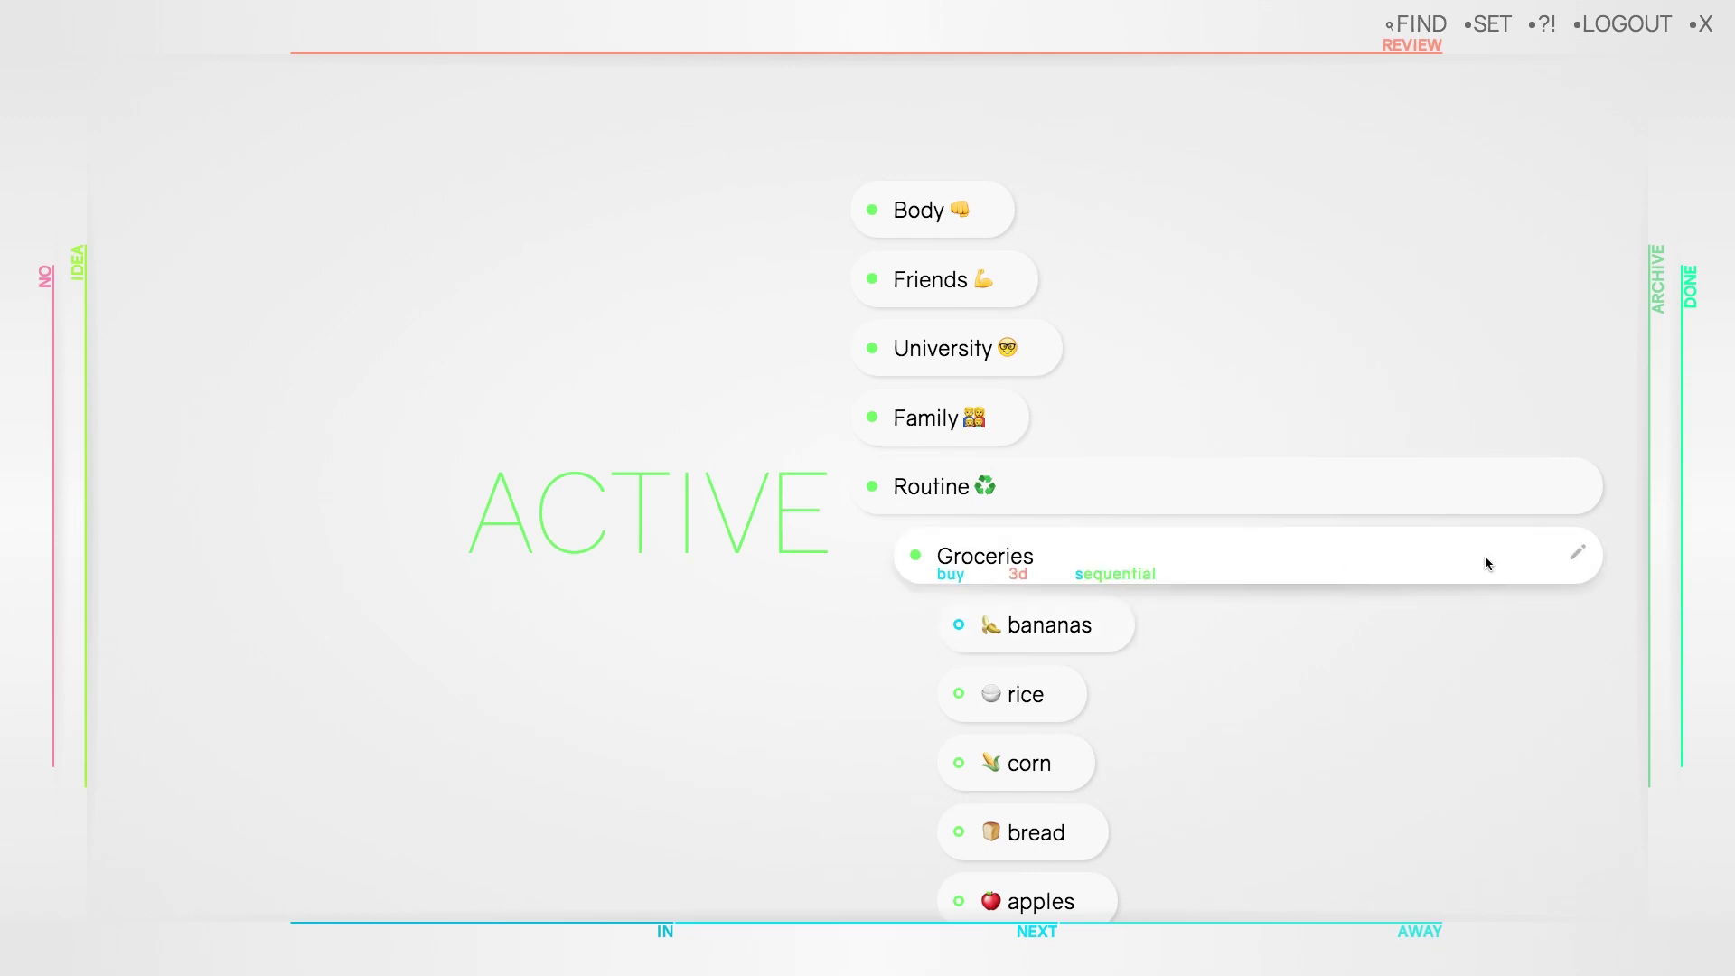
# Edit Groceries, toggling parallel and back, so it stays sequential.
pyautogui.click(1527, 567)
pyautogui.click(1495, 596)
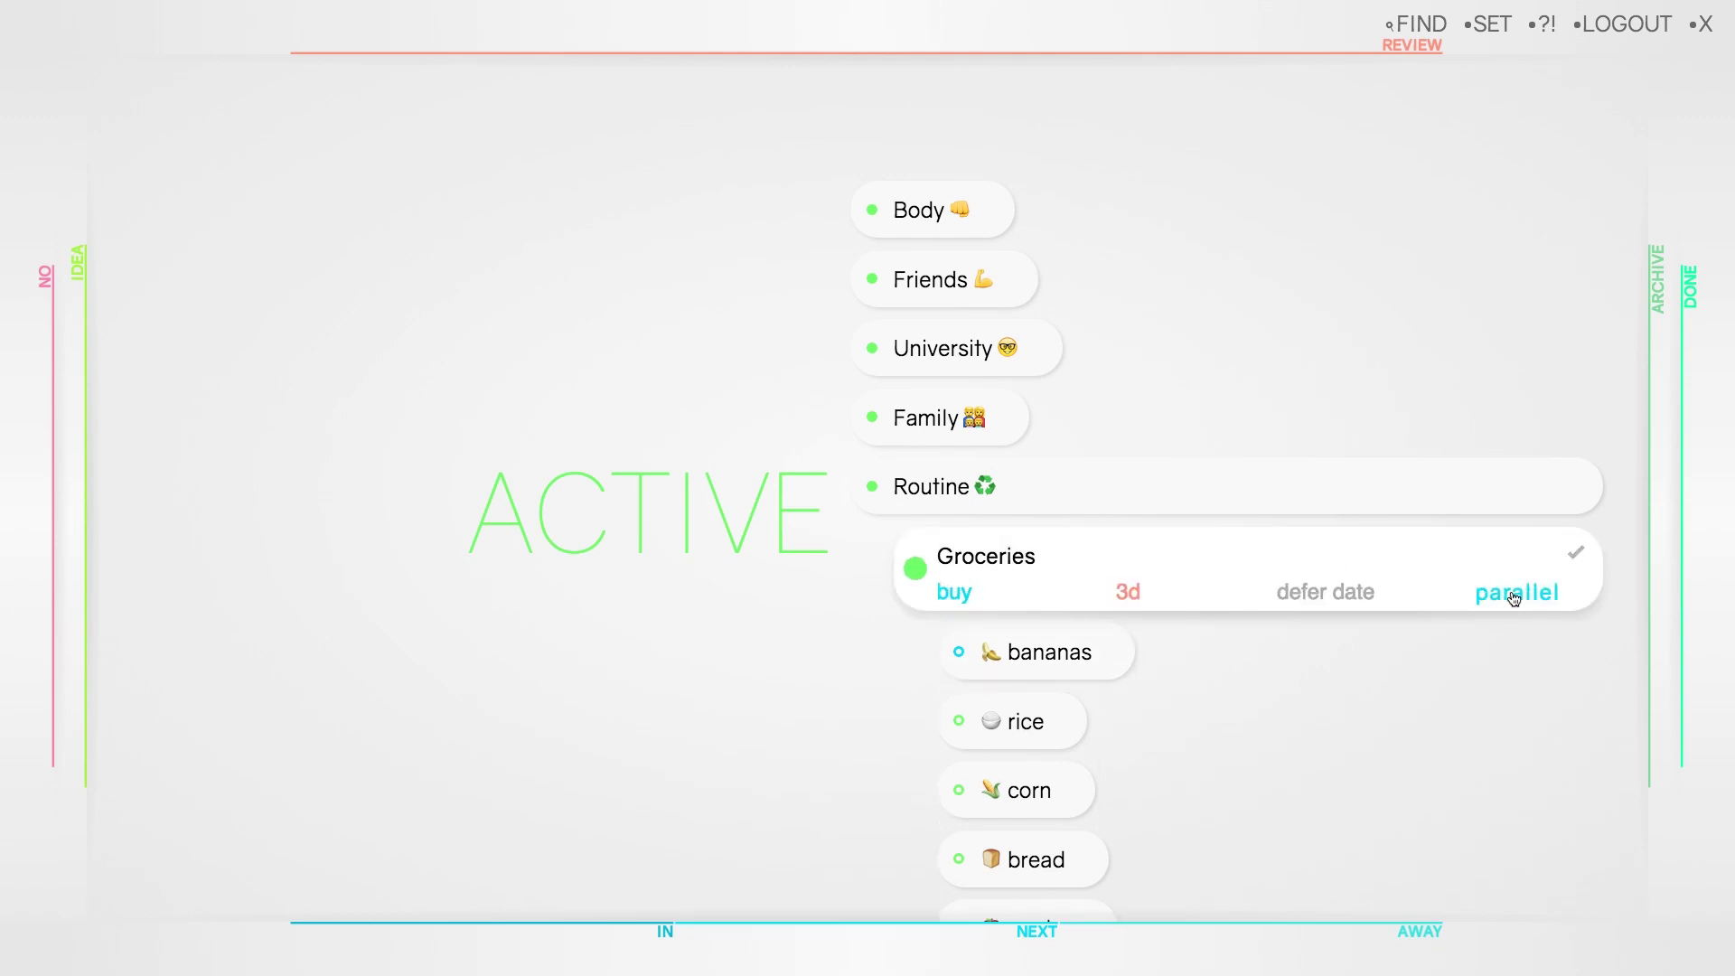
pyautogui.click(1508, 593)
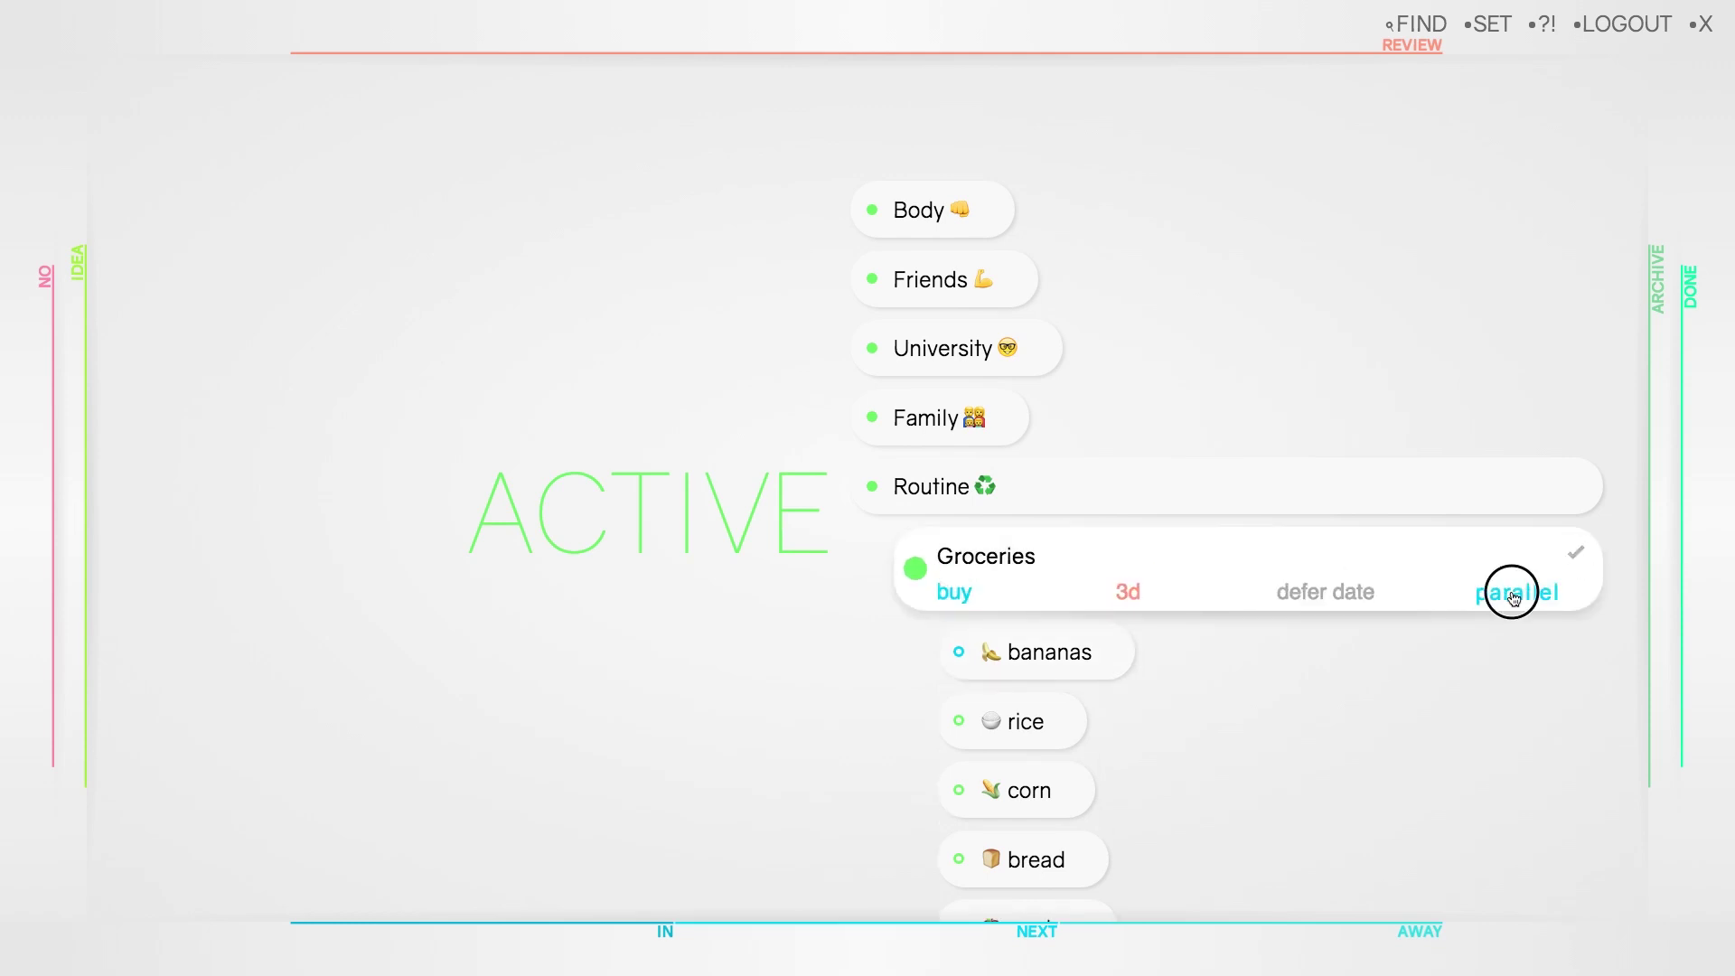
pyautogui.click(1574, 553)
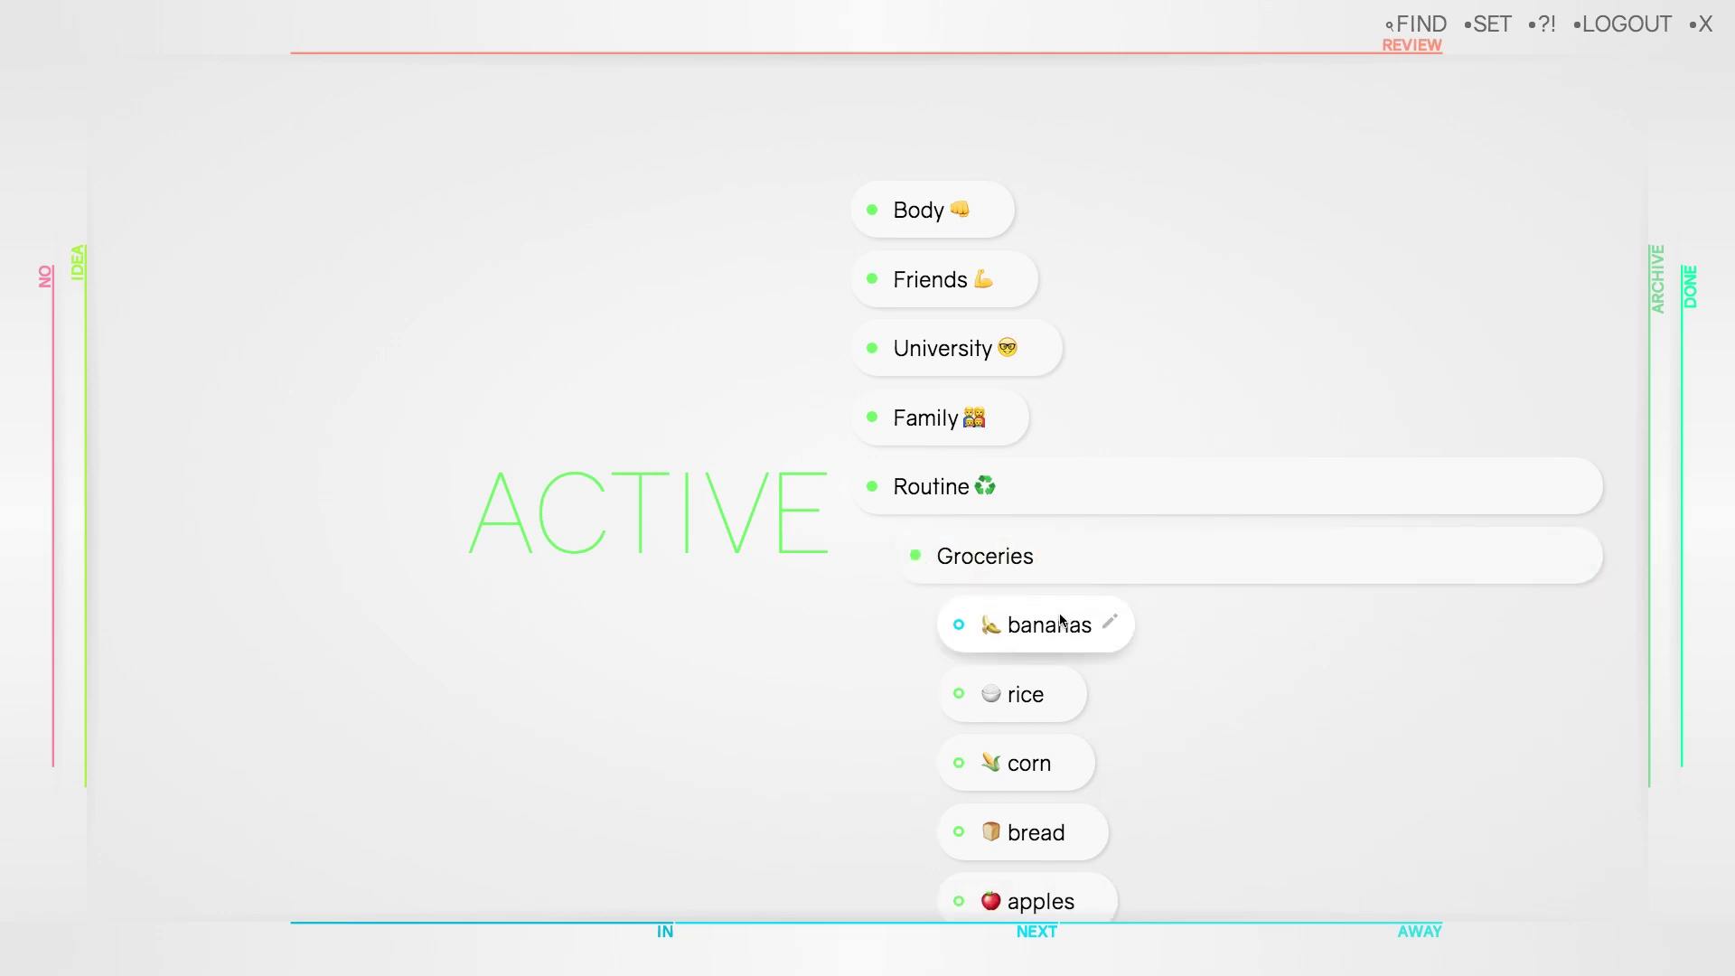
# Switch the Groceries project to parallel and check its BUY items in NEXT.
pyautogui.click(984, 928)
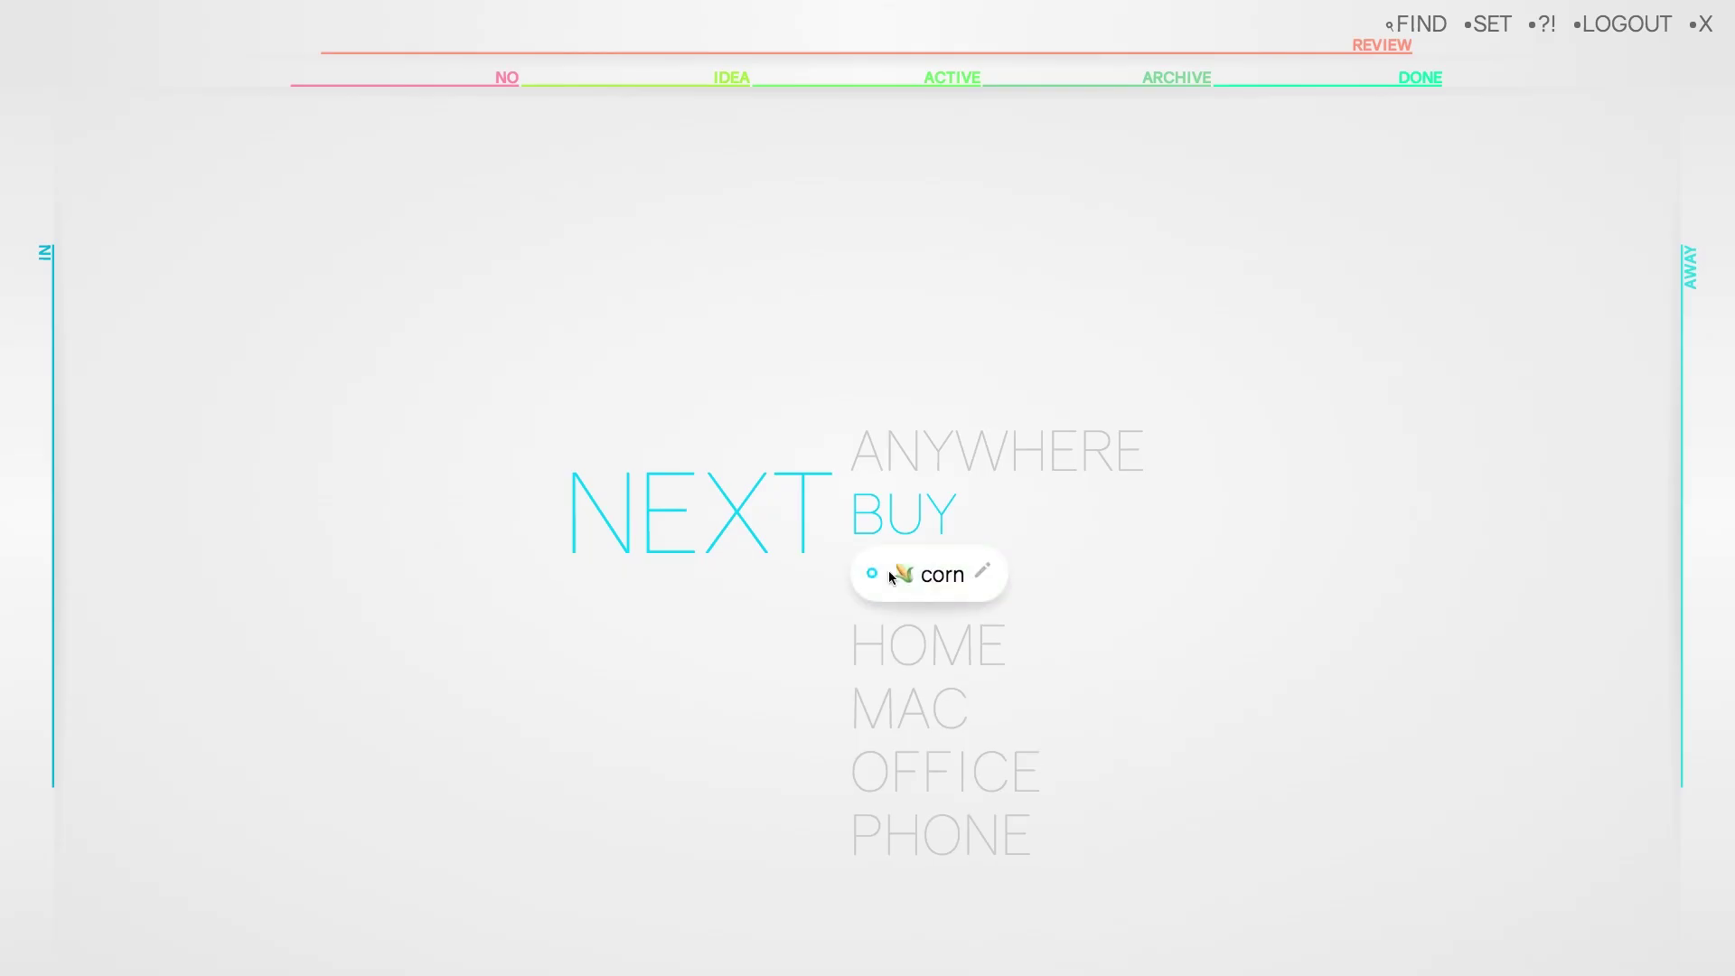
pyautogui.click(904, 85)
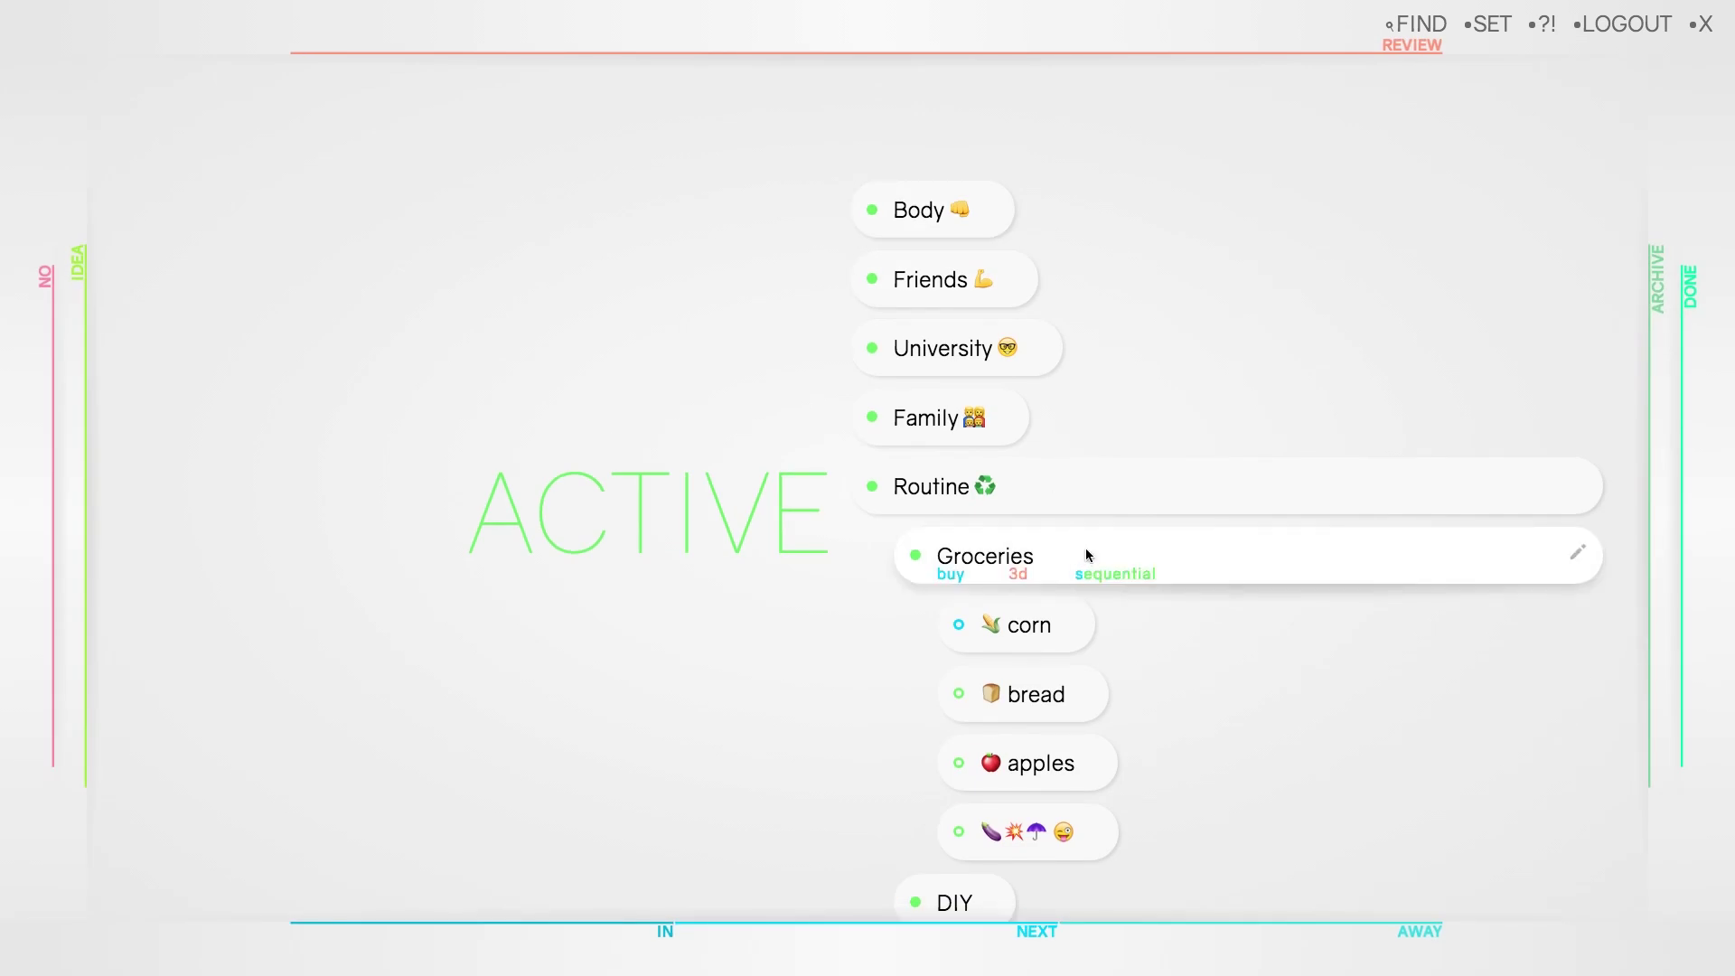
pyautogui.click(1576, 554)
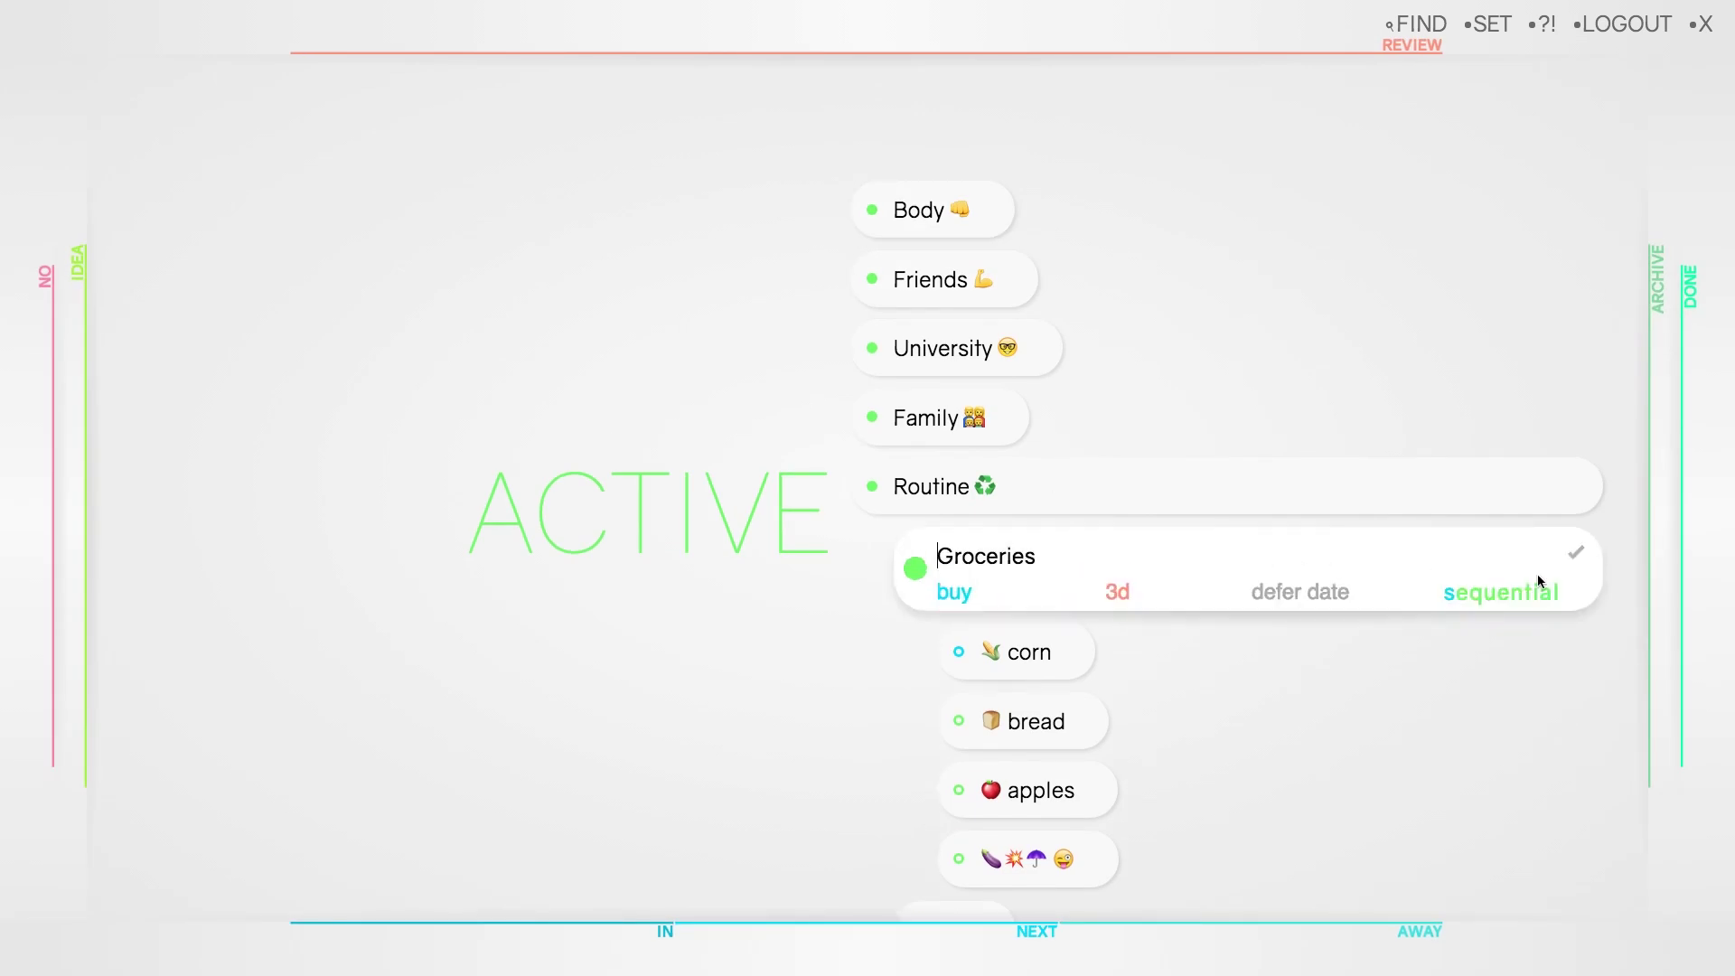
pyautogui.click(1547, 590)
pyautogui.click(1576, 553)
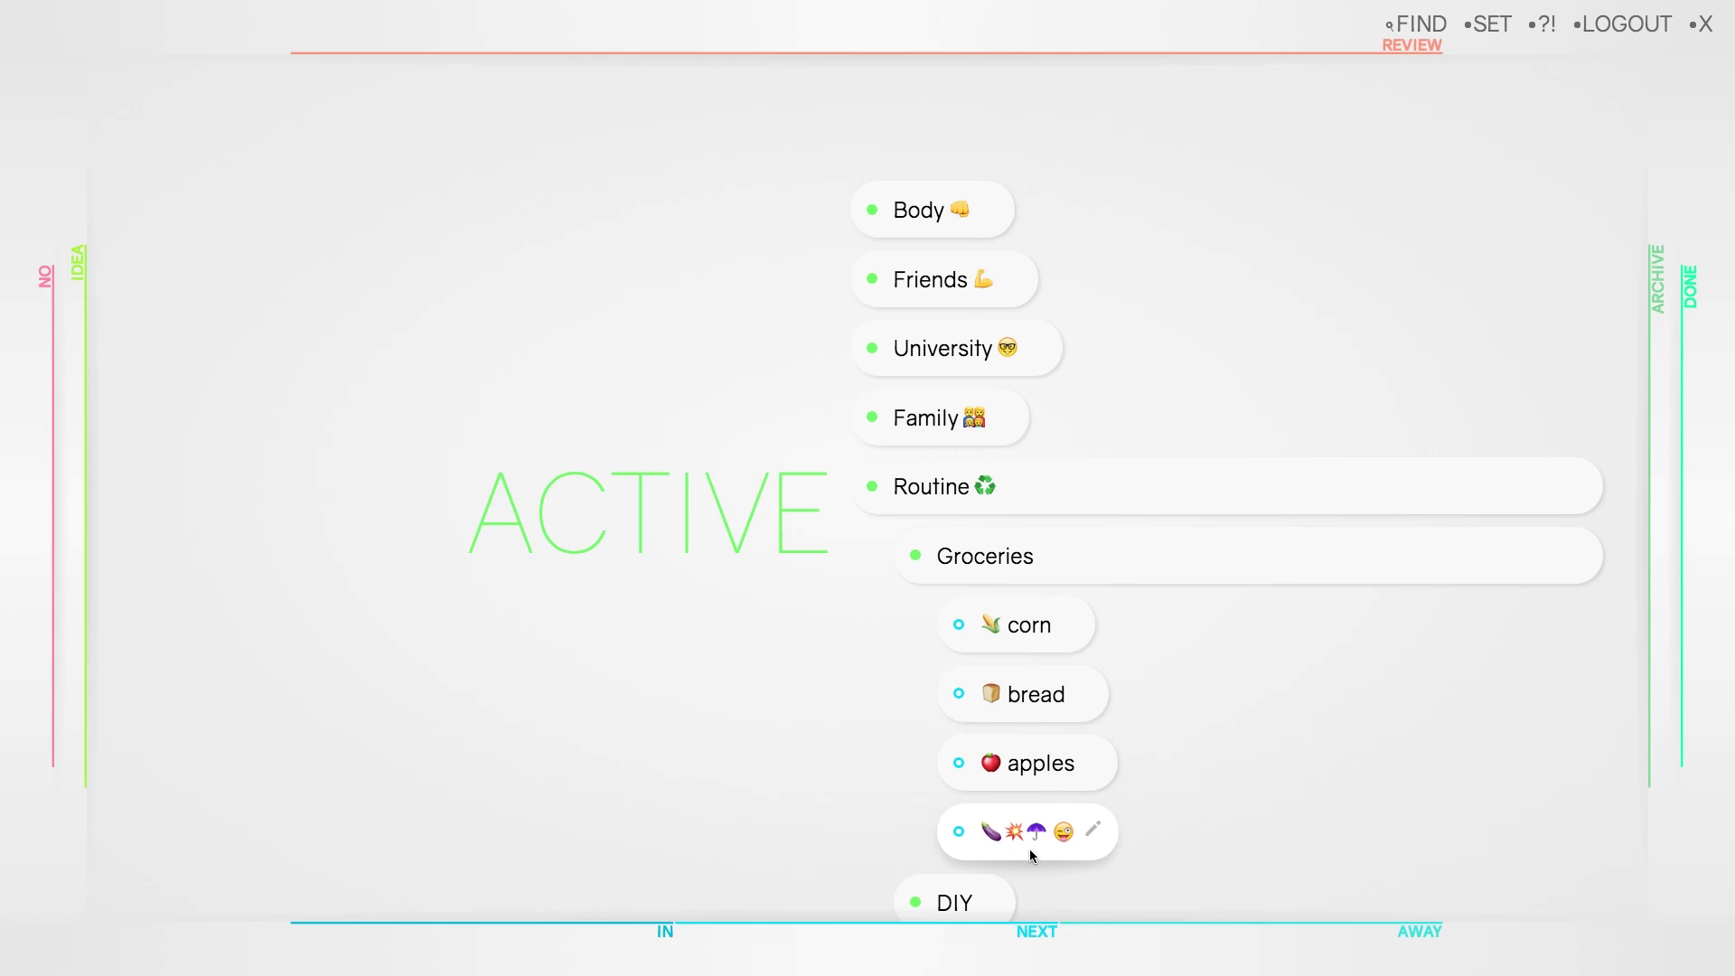
pyautogui.click(1014, 932)
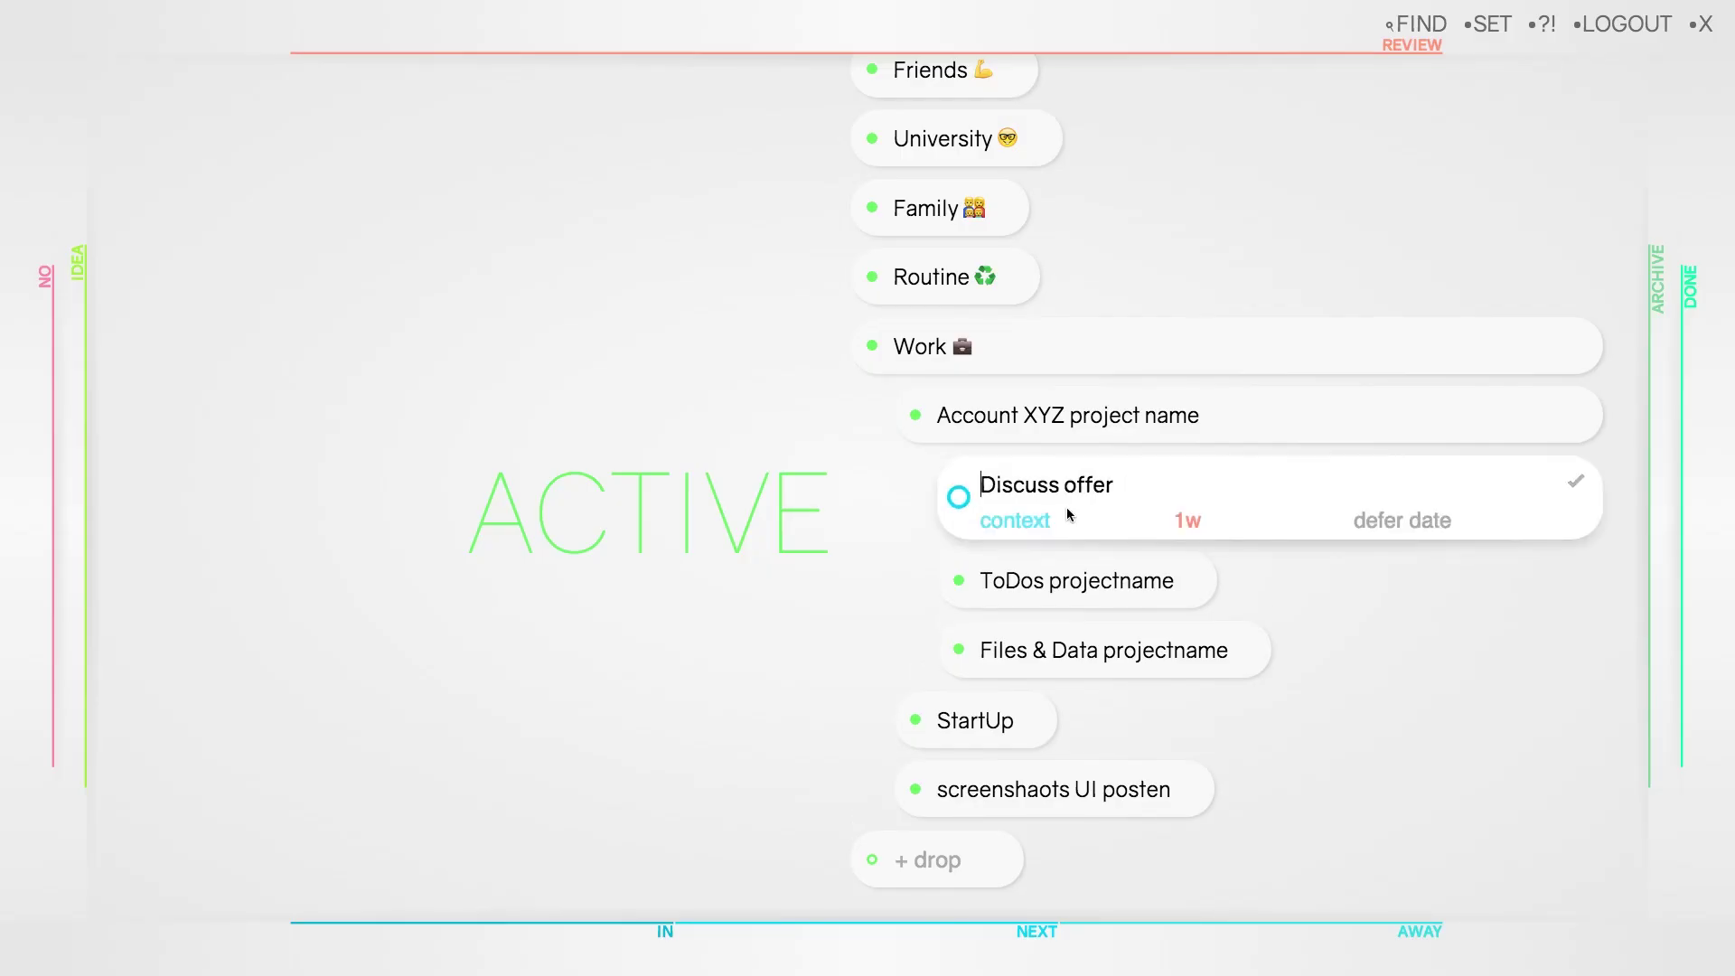
# Set the Discuss offer task's context to the suggested person's name.
pyautogui.click(1054, 522)
pyautogui.write('aa')
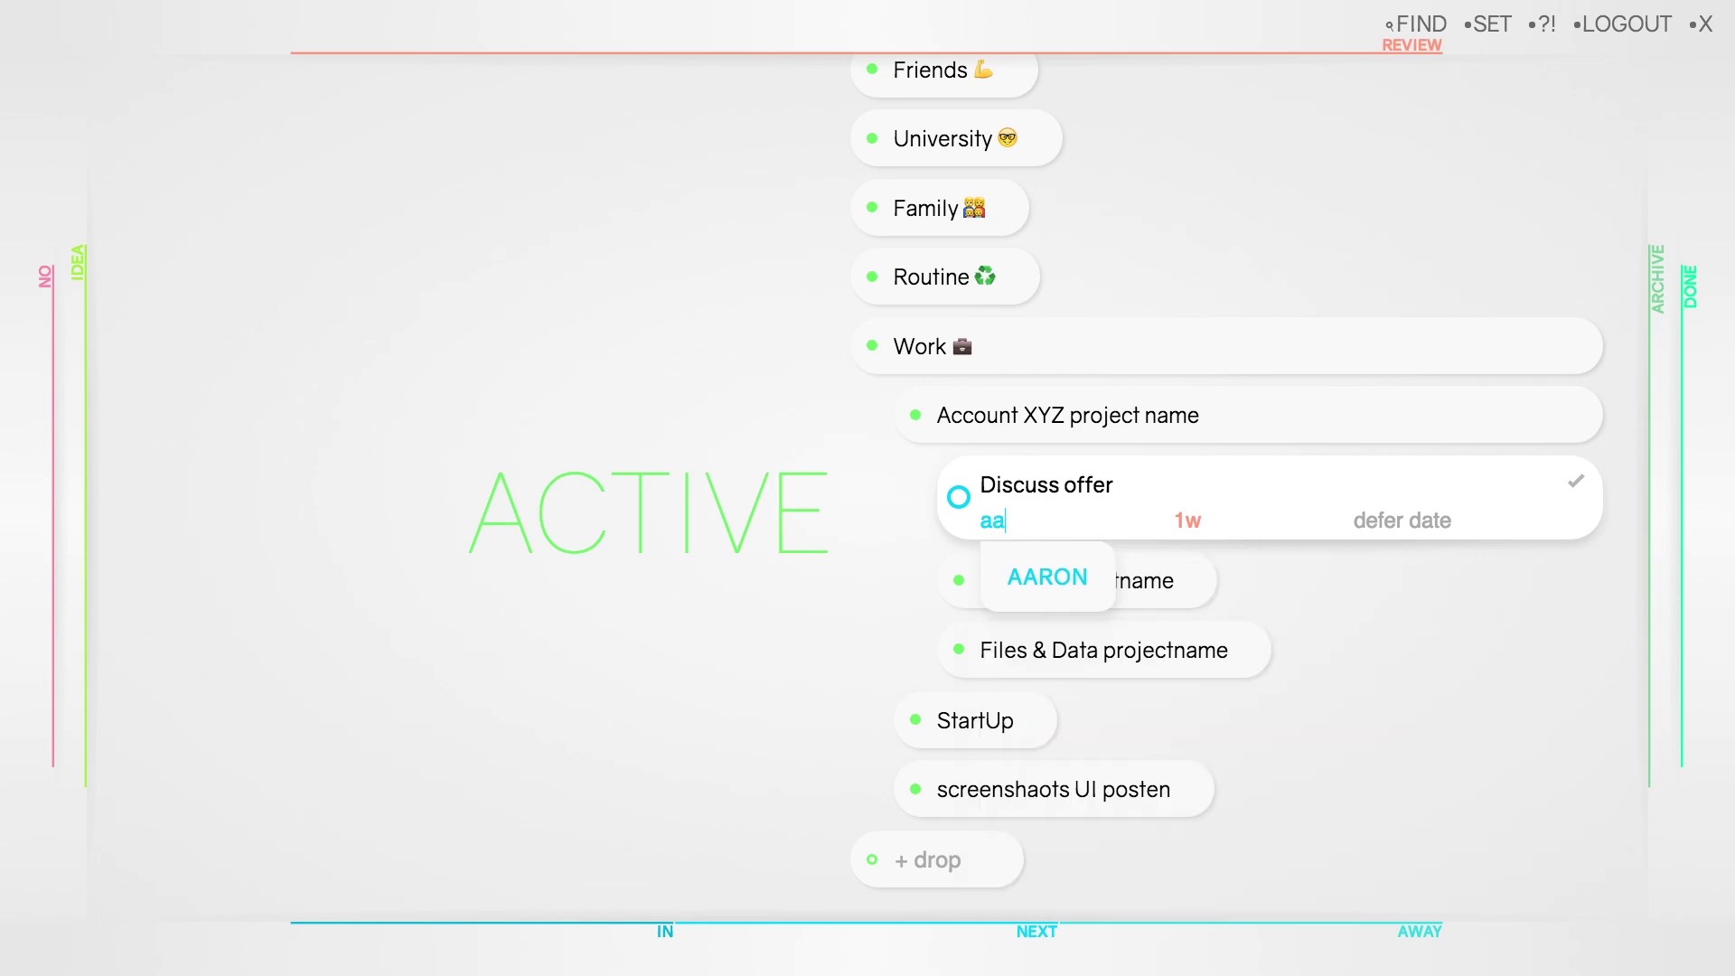
pyautogui.click(1041, 572)
pyautogui.click(1578, 482)
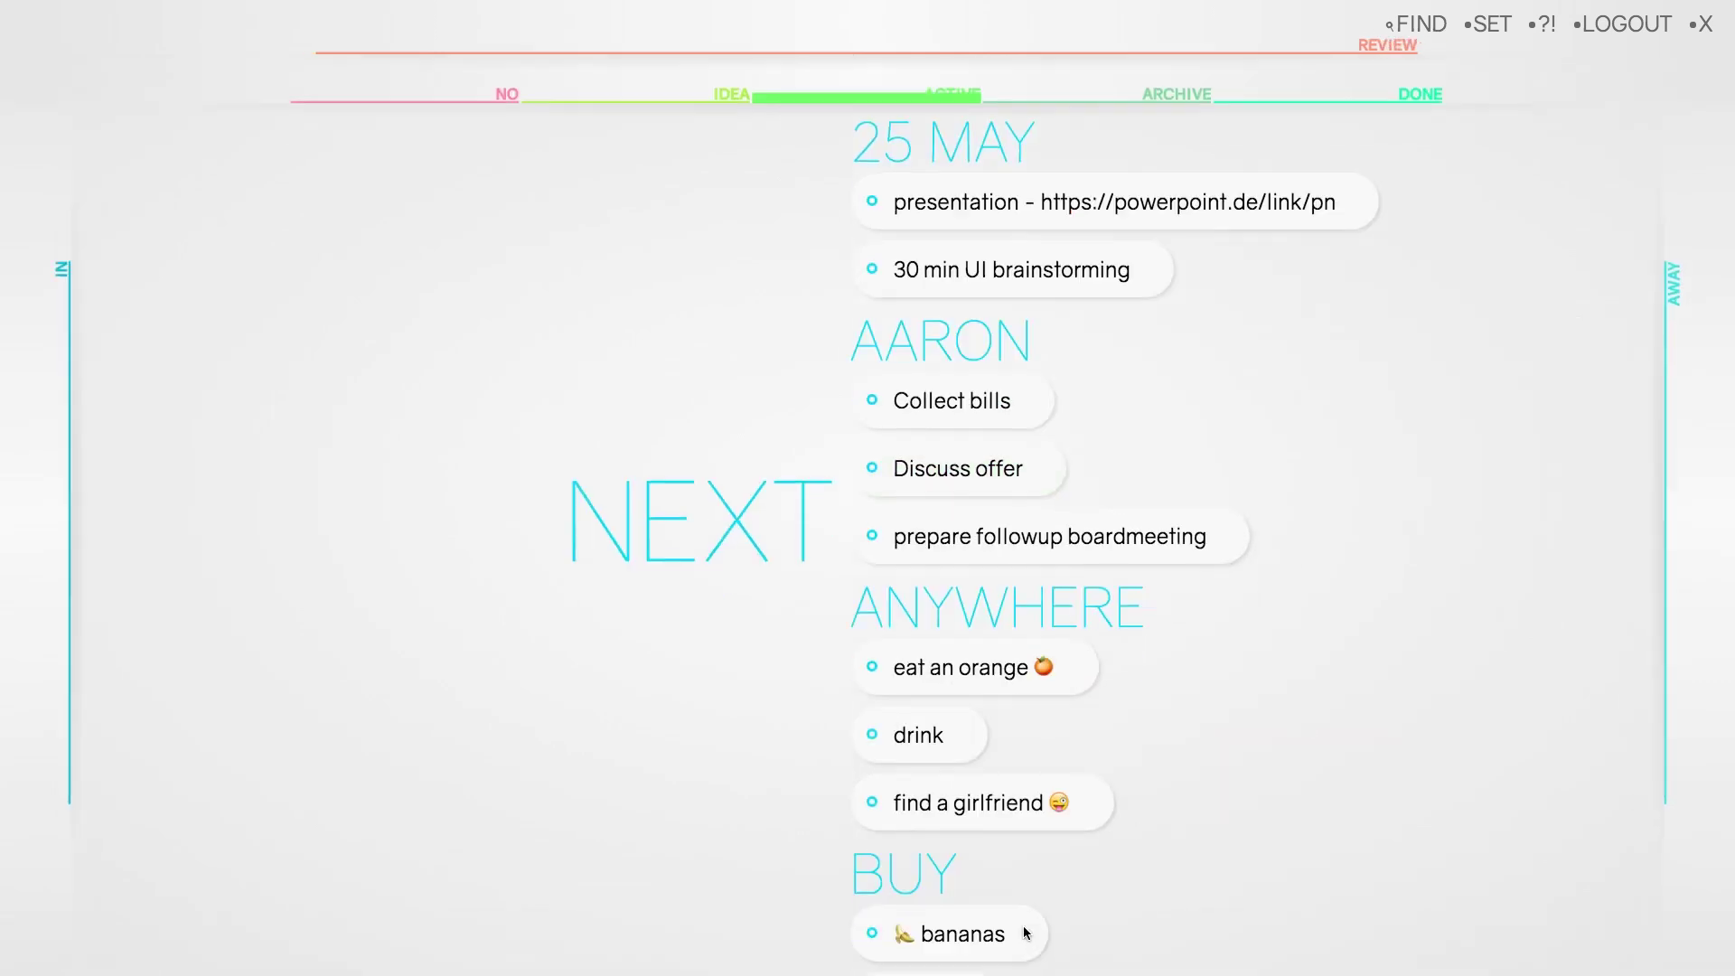
pyautogui.moveTo(1023, 925)
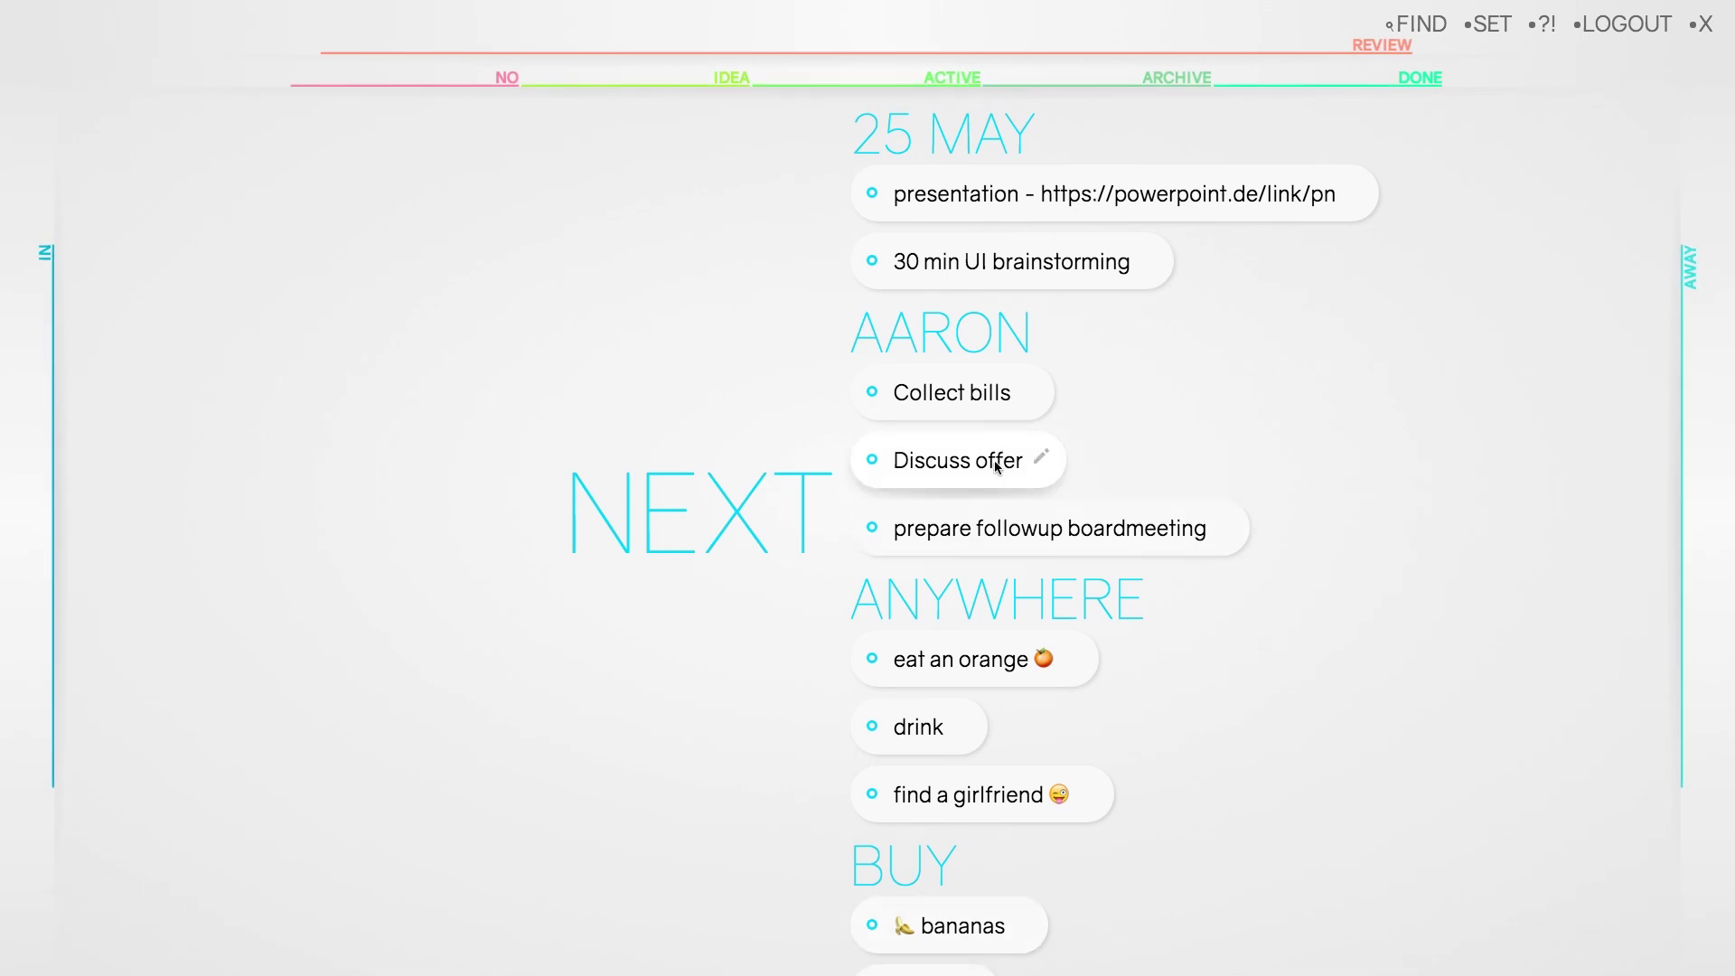
pyautogui.moveTo(997, 466)
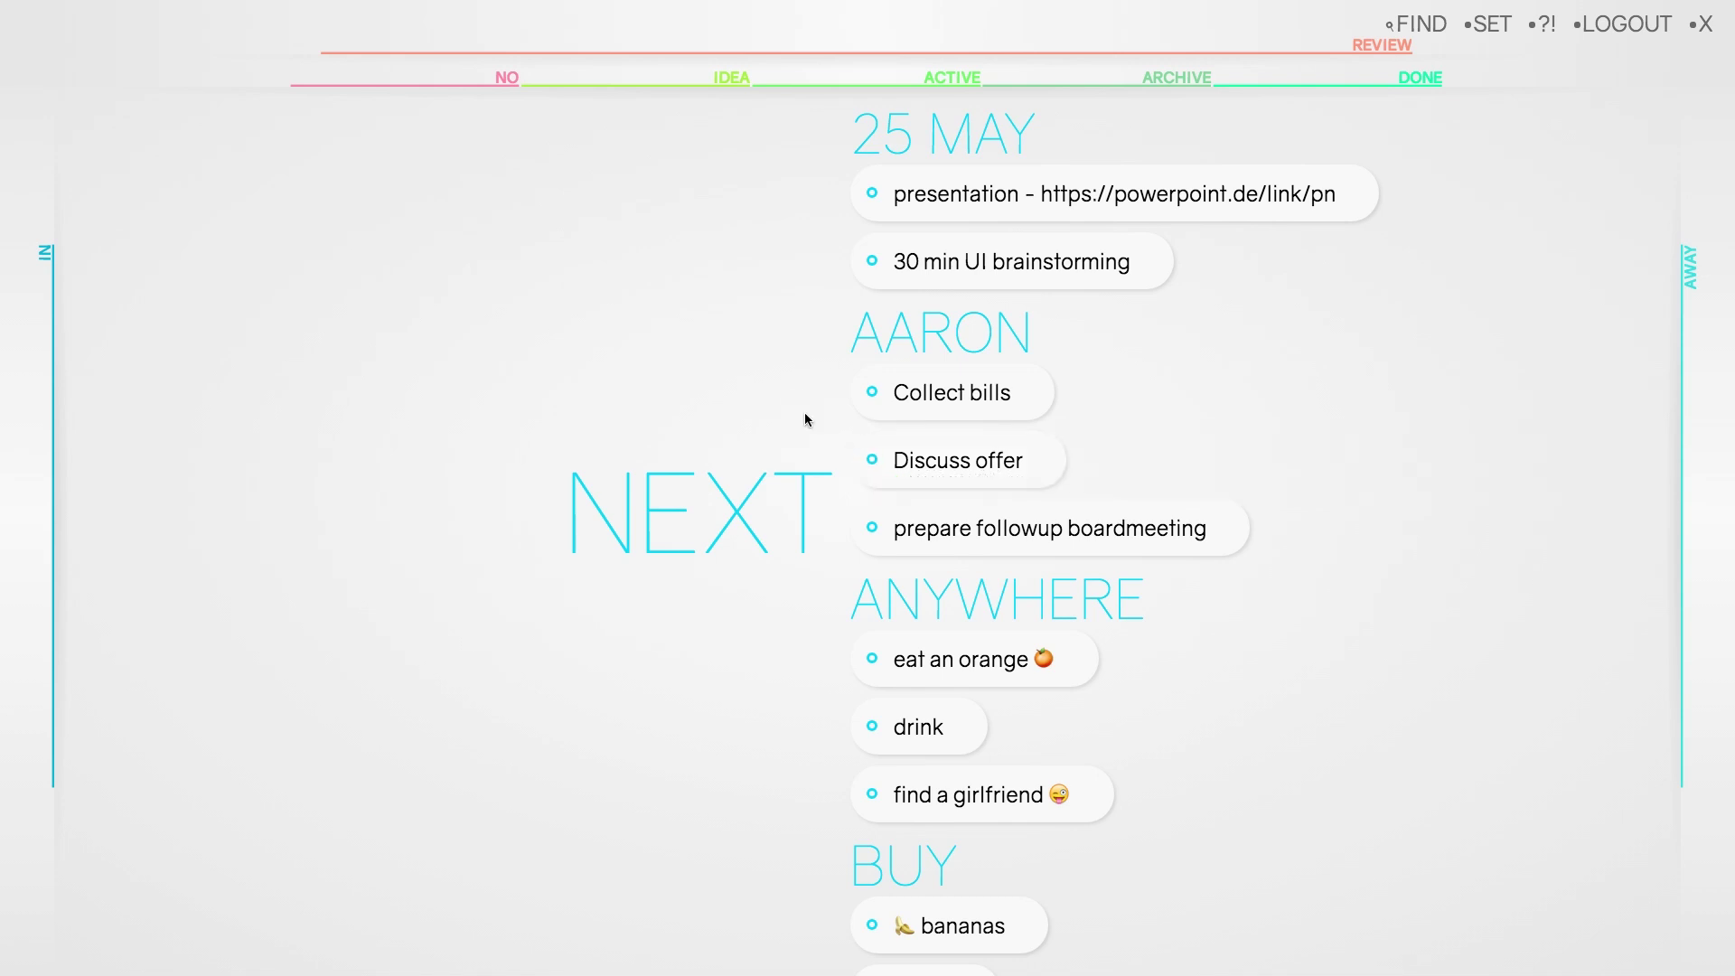
pyautogui.scroll(-5, 804, 412)
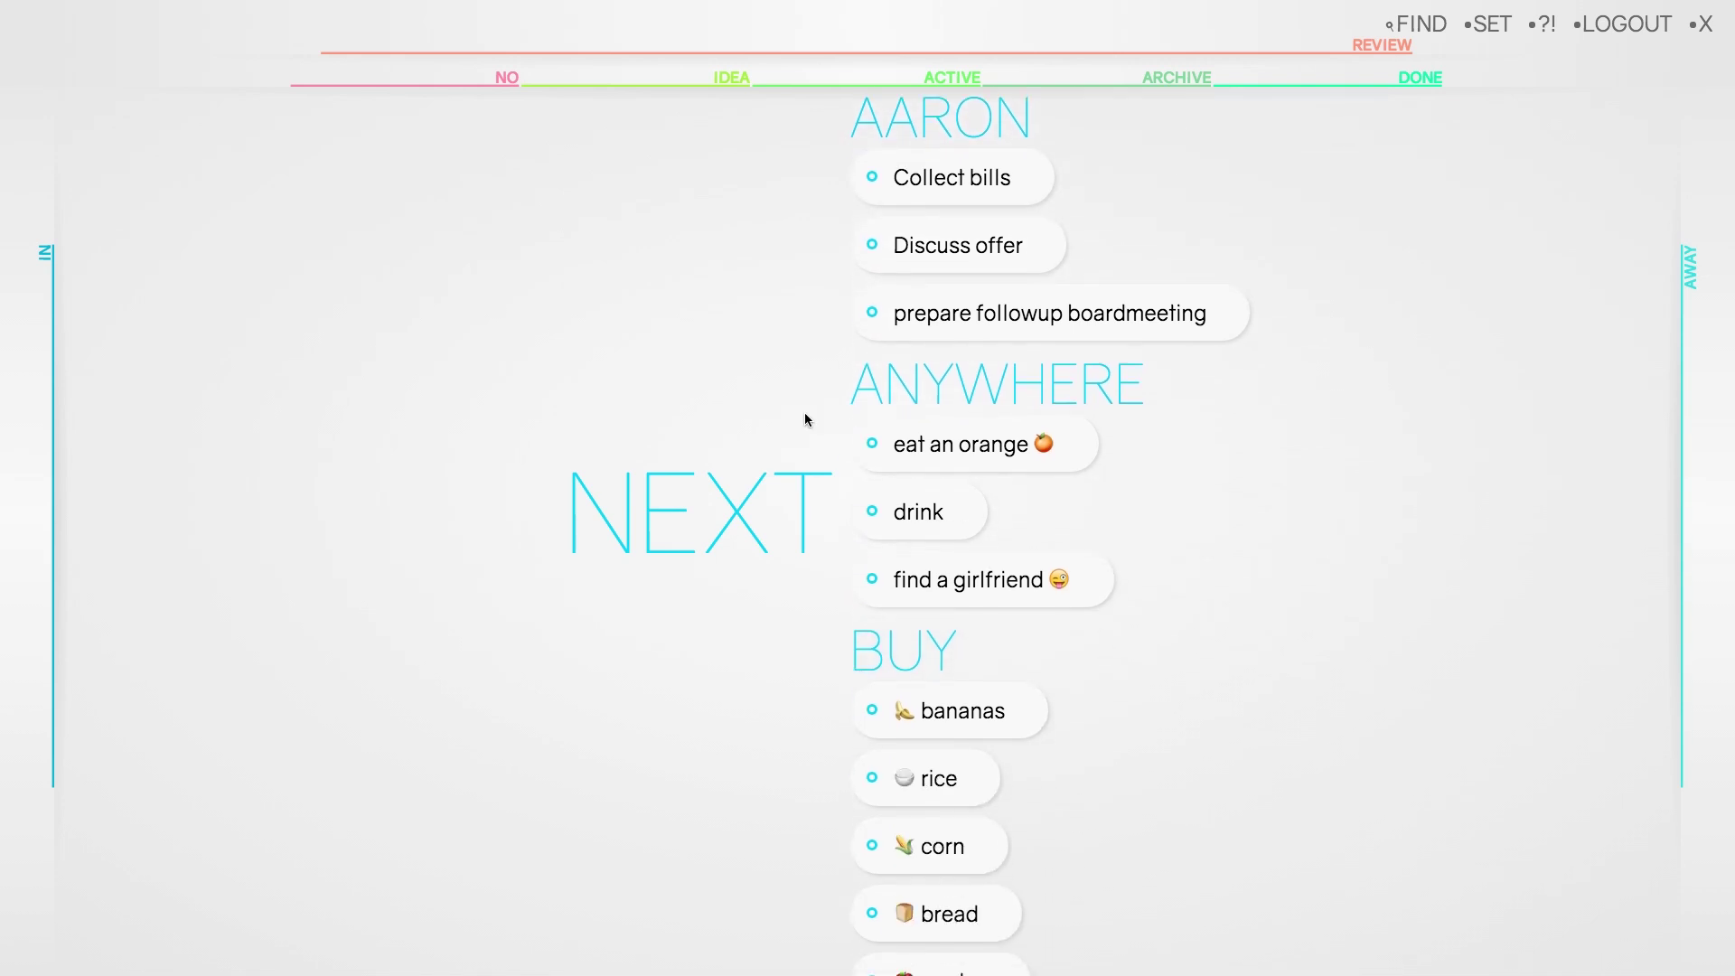
pyautogui.scroll(-1, 804, 413)
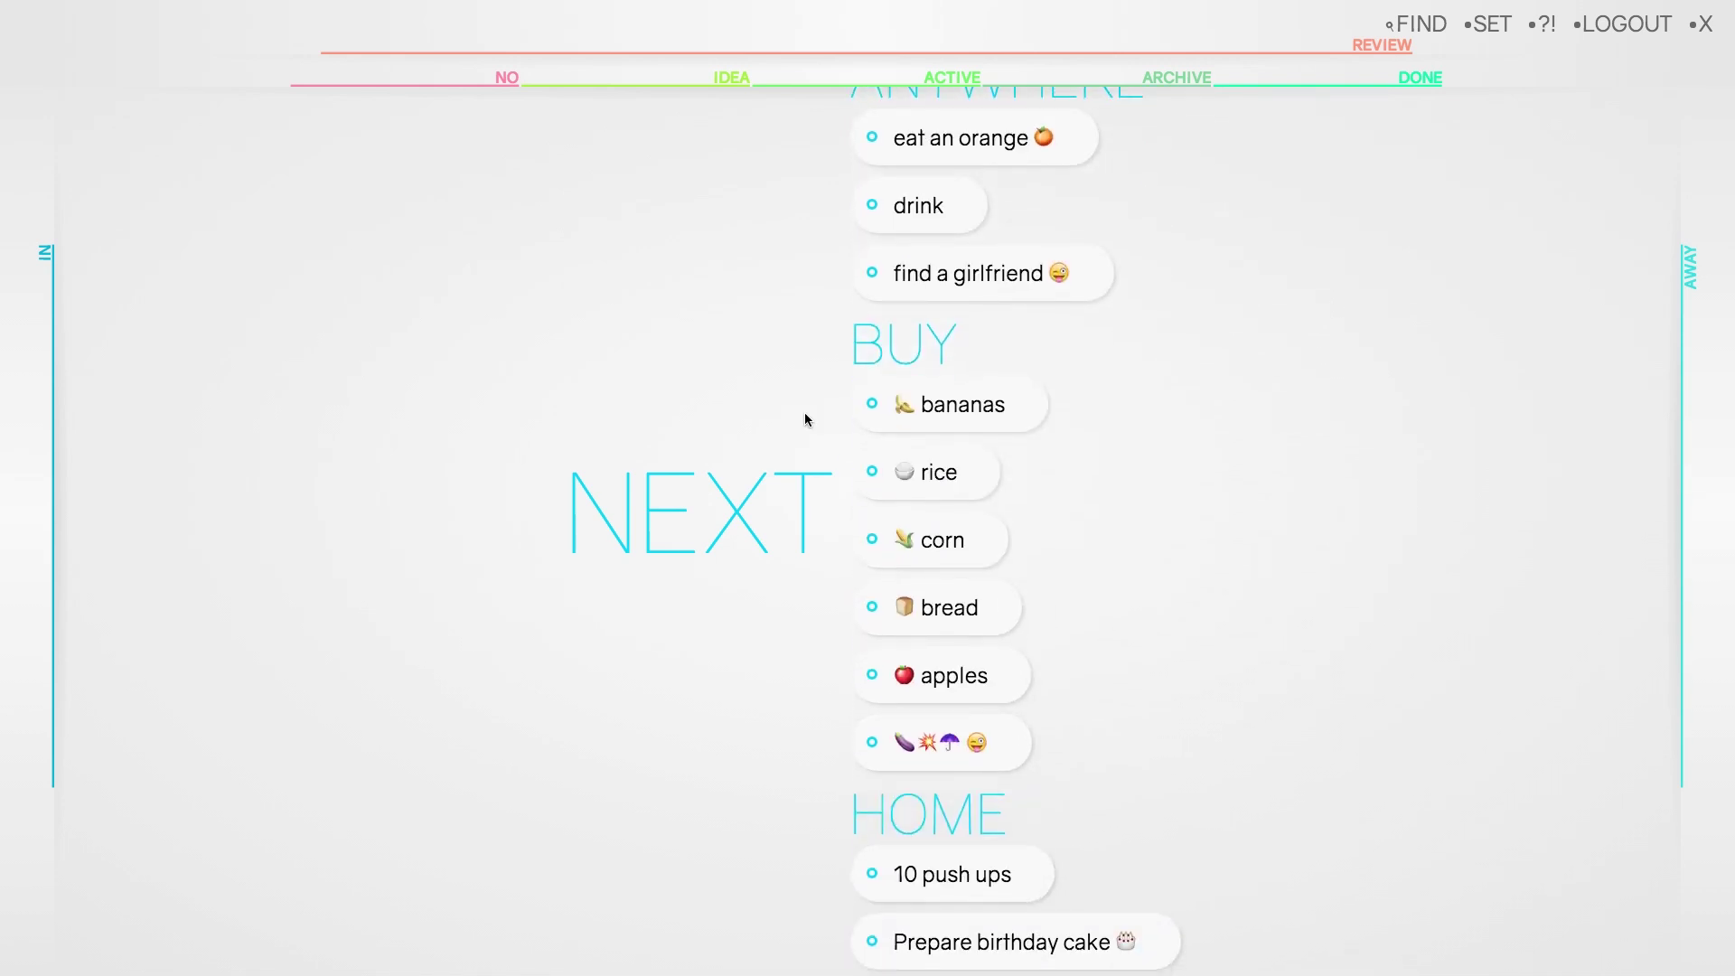
pyautogui.scroll(-6, 804, 413)
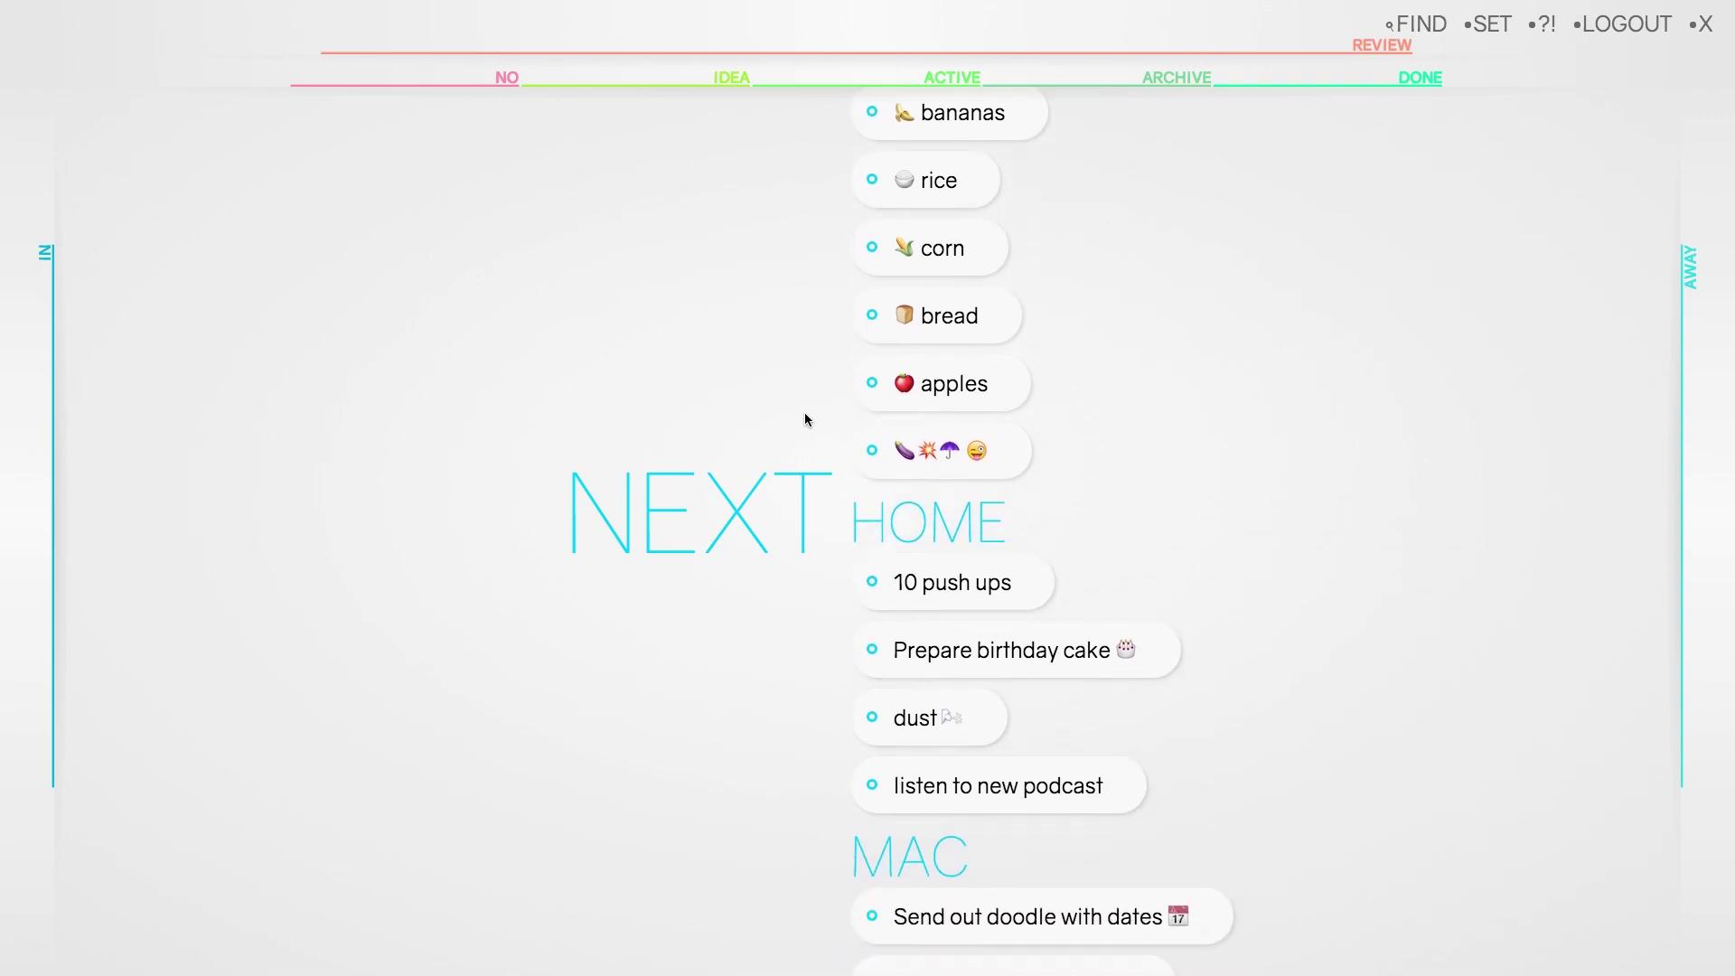
pyautogui.scroll(-3, 805, 414)
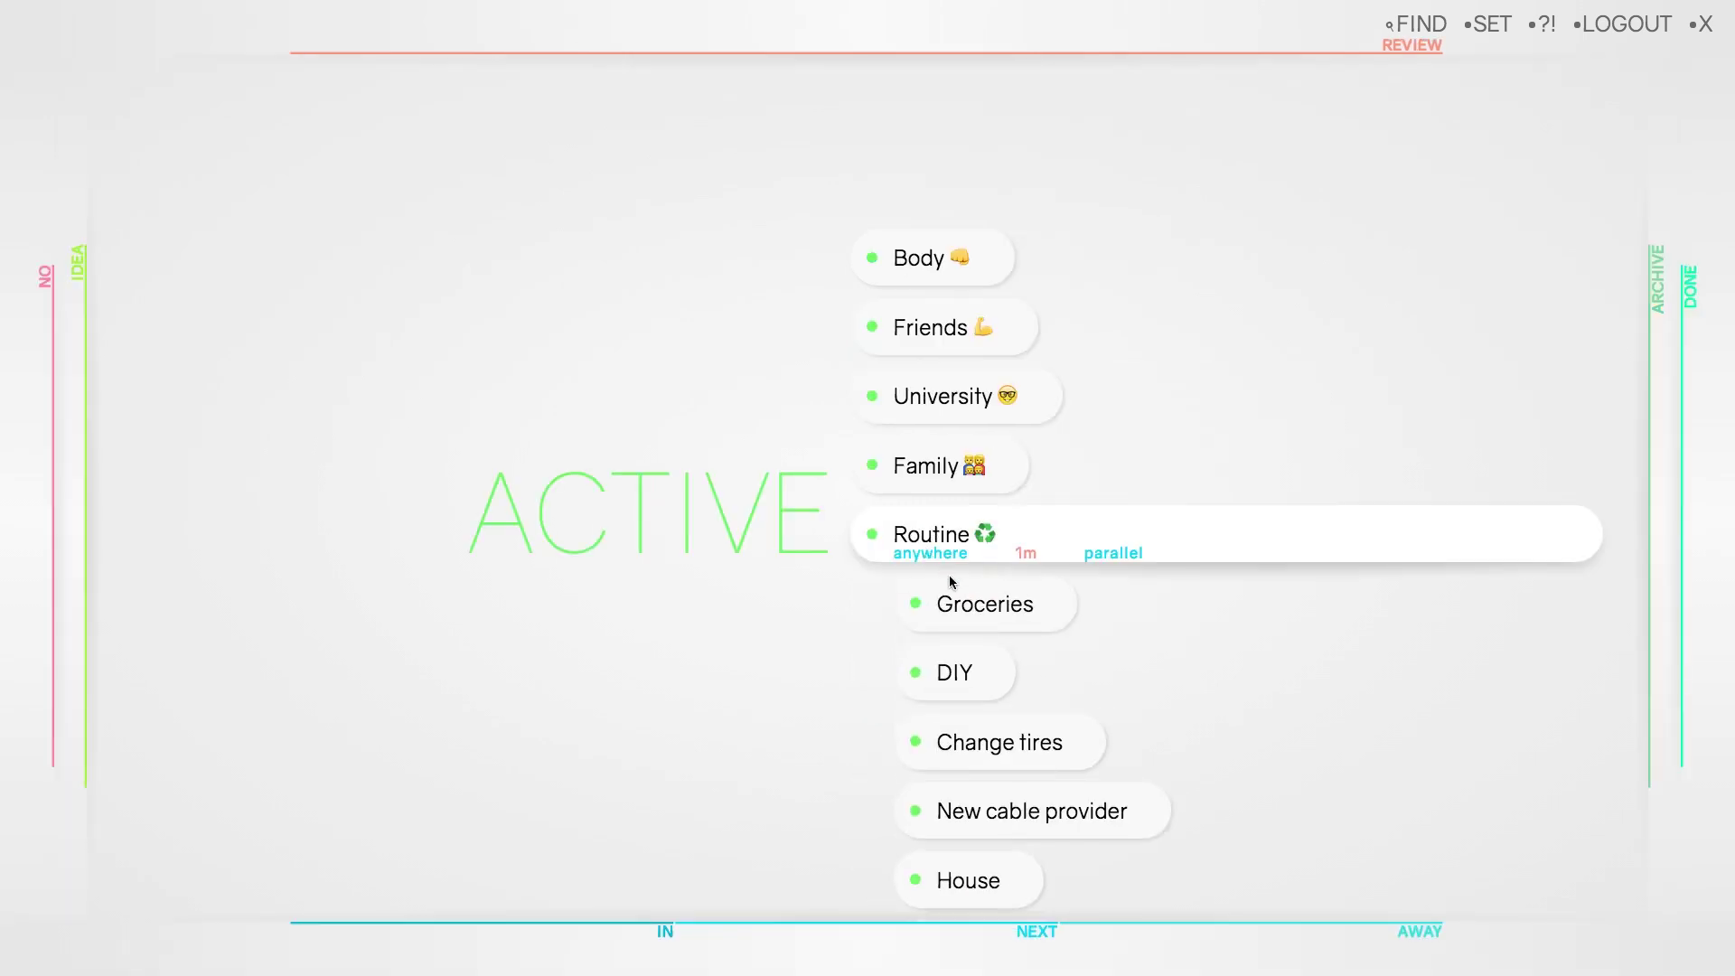
# Re-edit Groceries, keeping it parallel with the buy context, then fold Routine up.
pyautogui.click(991, 601)
pyautogui.click(1577, 601)
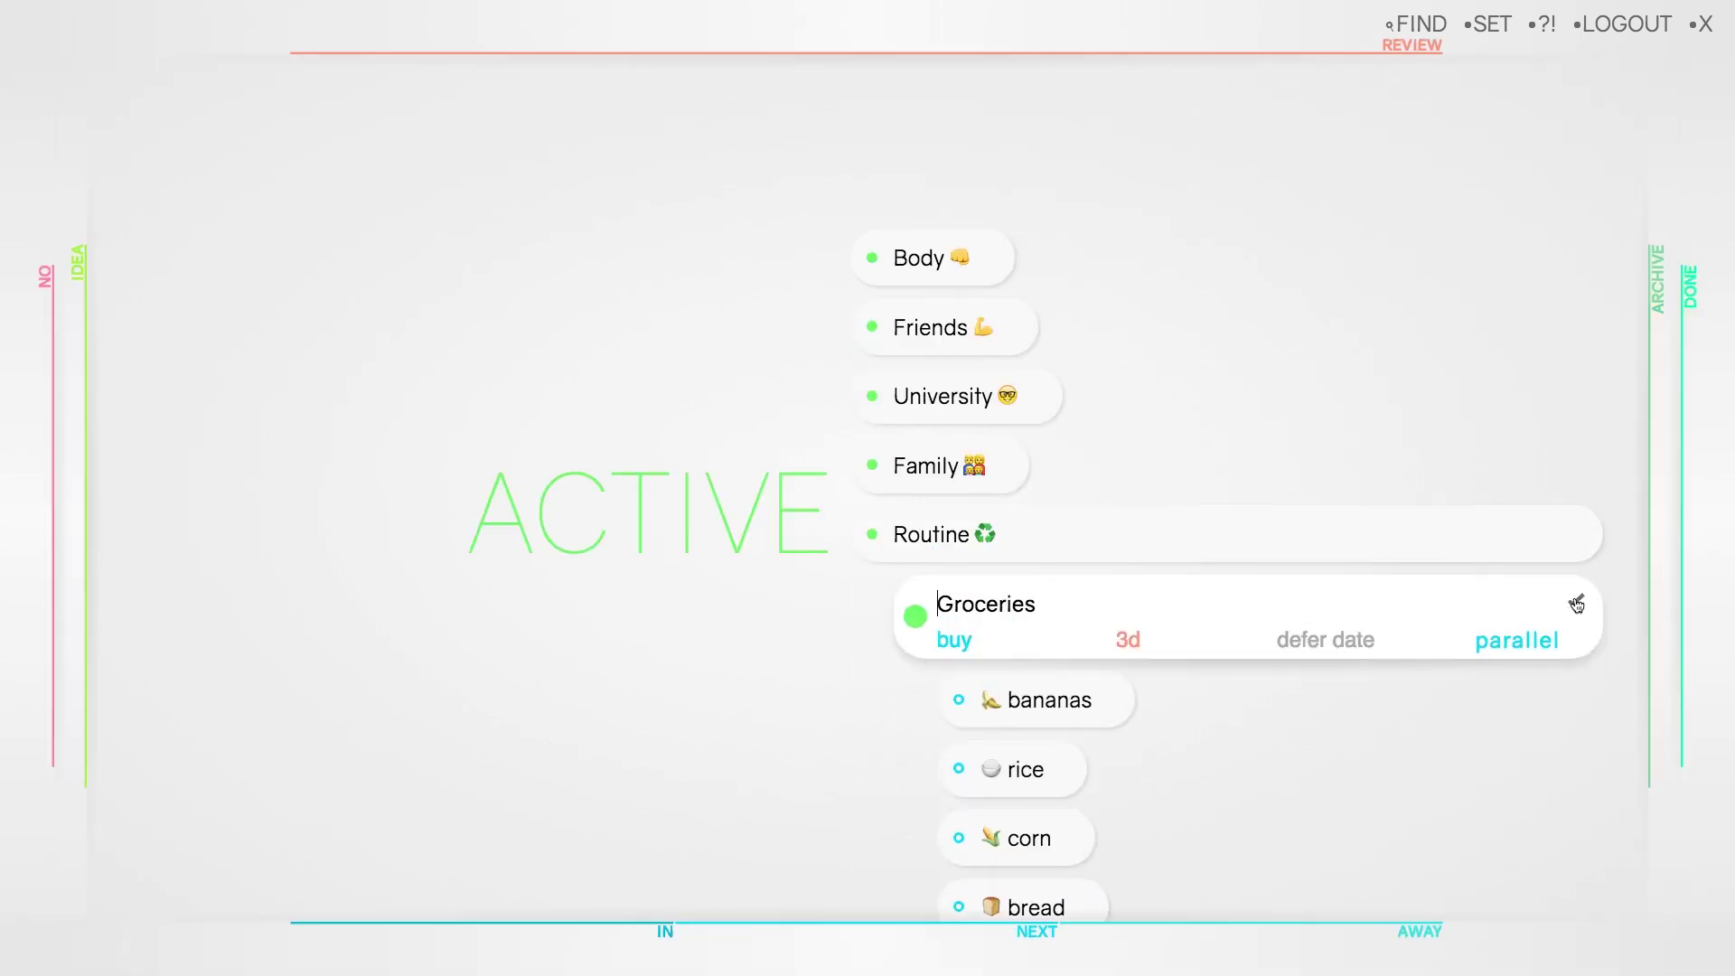
pyautogui.click(1531, 643)
pyautogui.click(1531, 644)
pyautogui.click(984, 645)
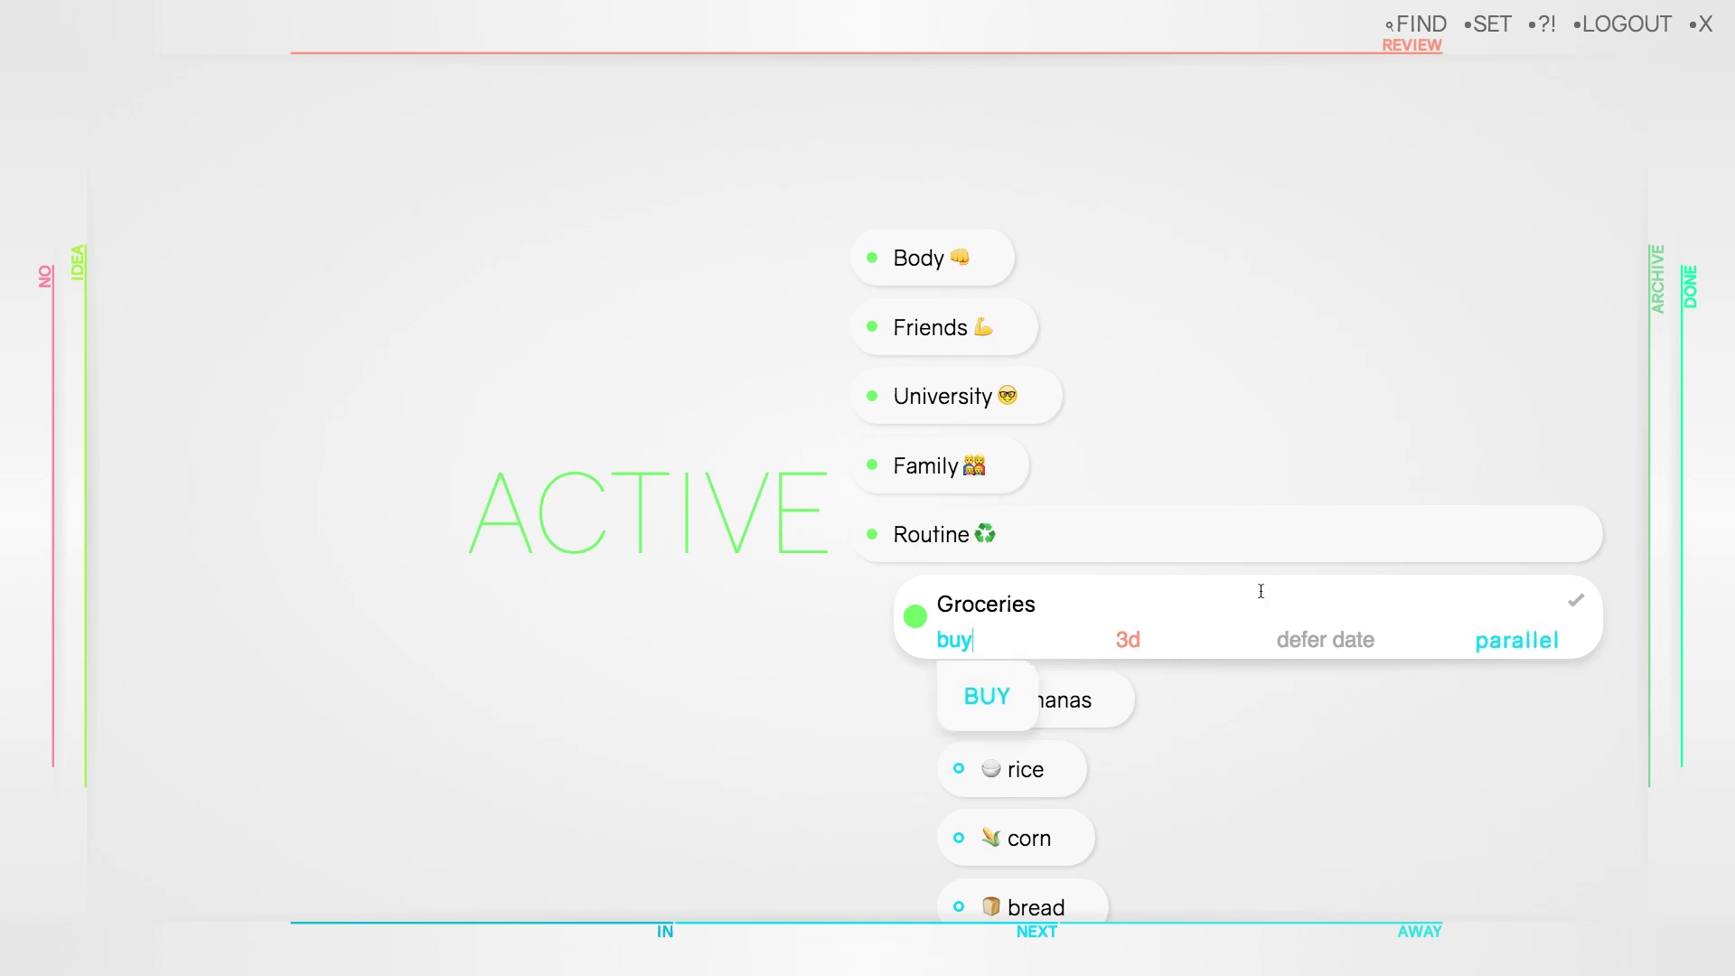
pyautogui.click(1573, 598)
pyautogui.click(1270, 520)
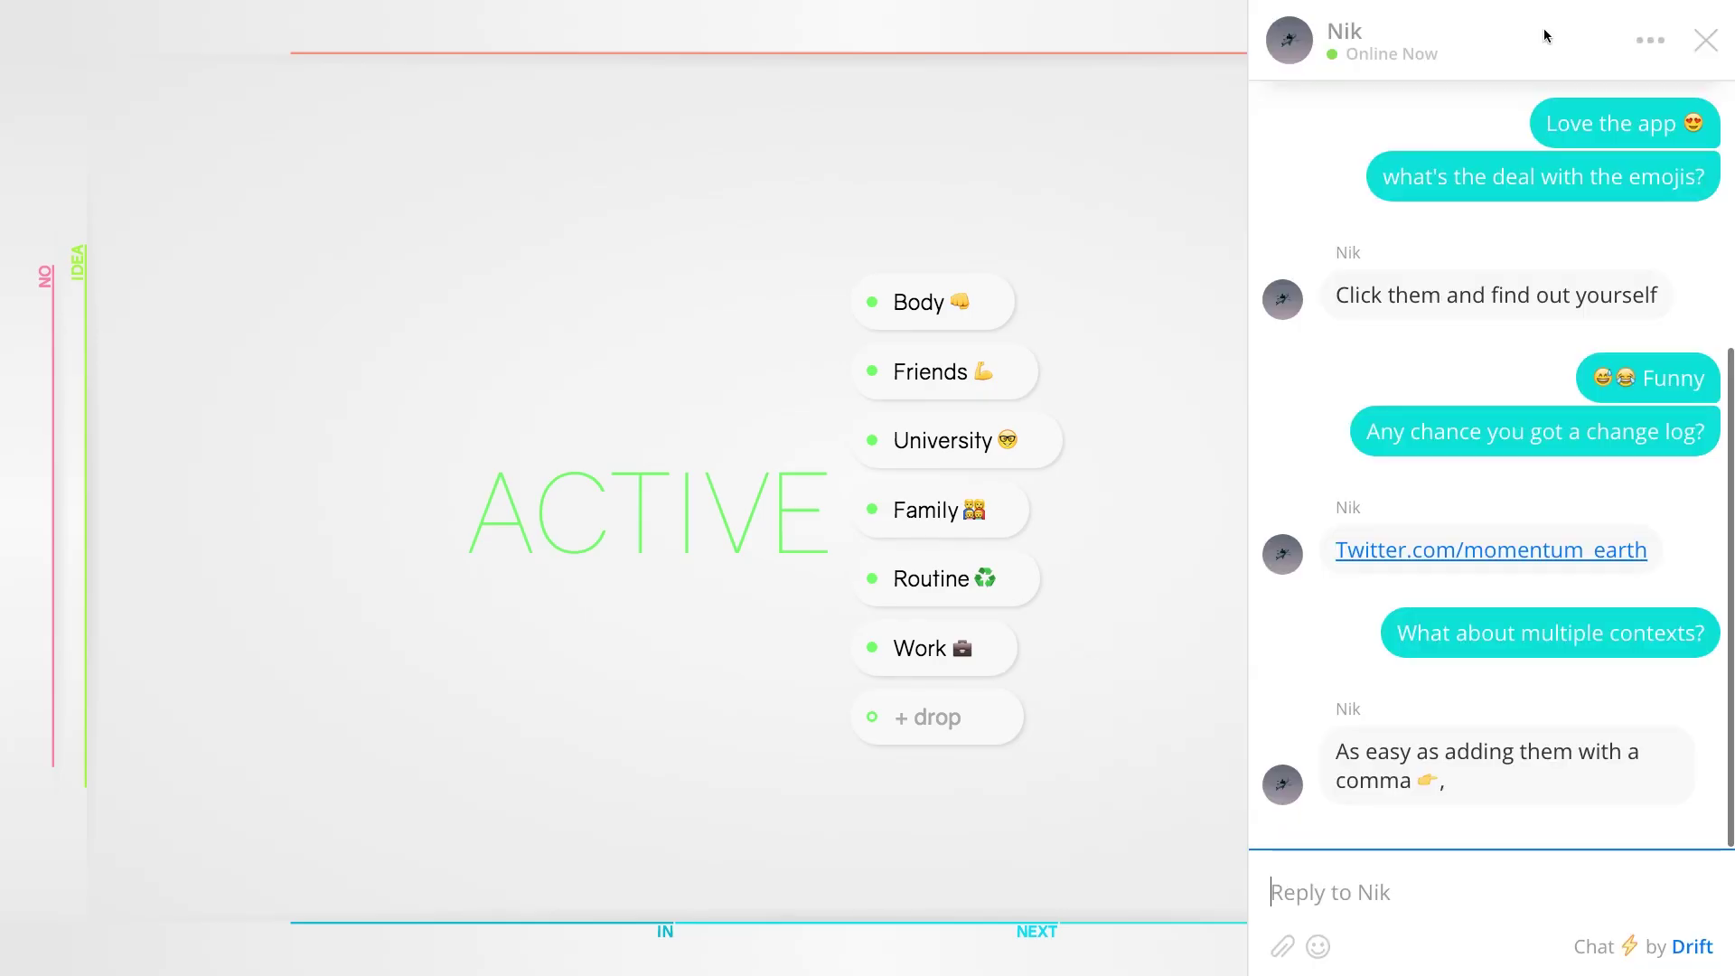
# Begin typing a reply to the support agent in the Drift chat, starting with 'I have'.
pyautogui.write('I')
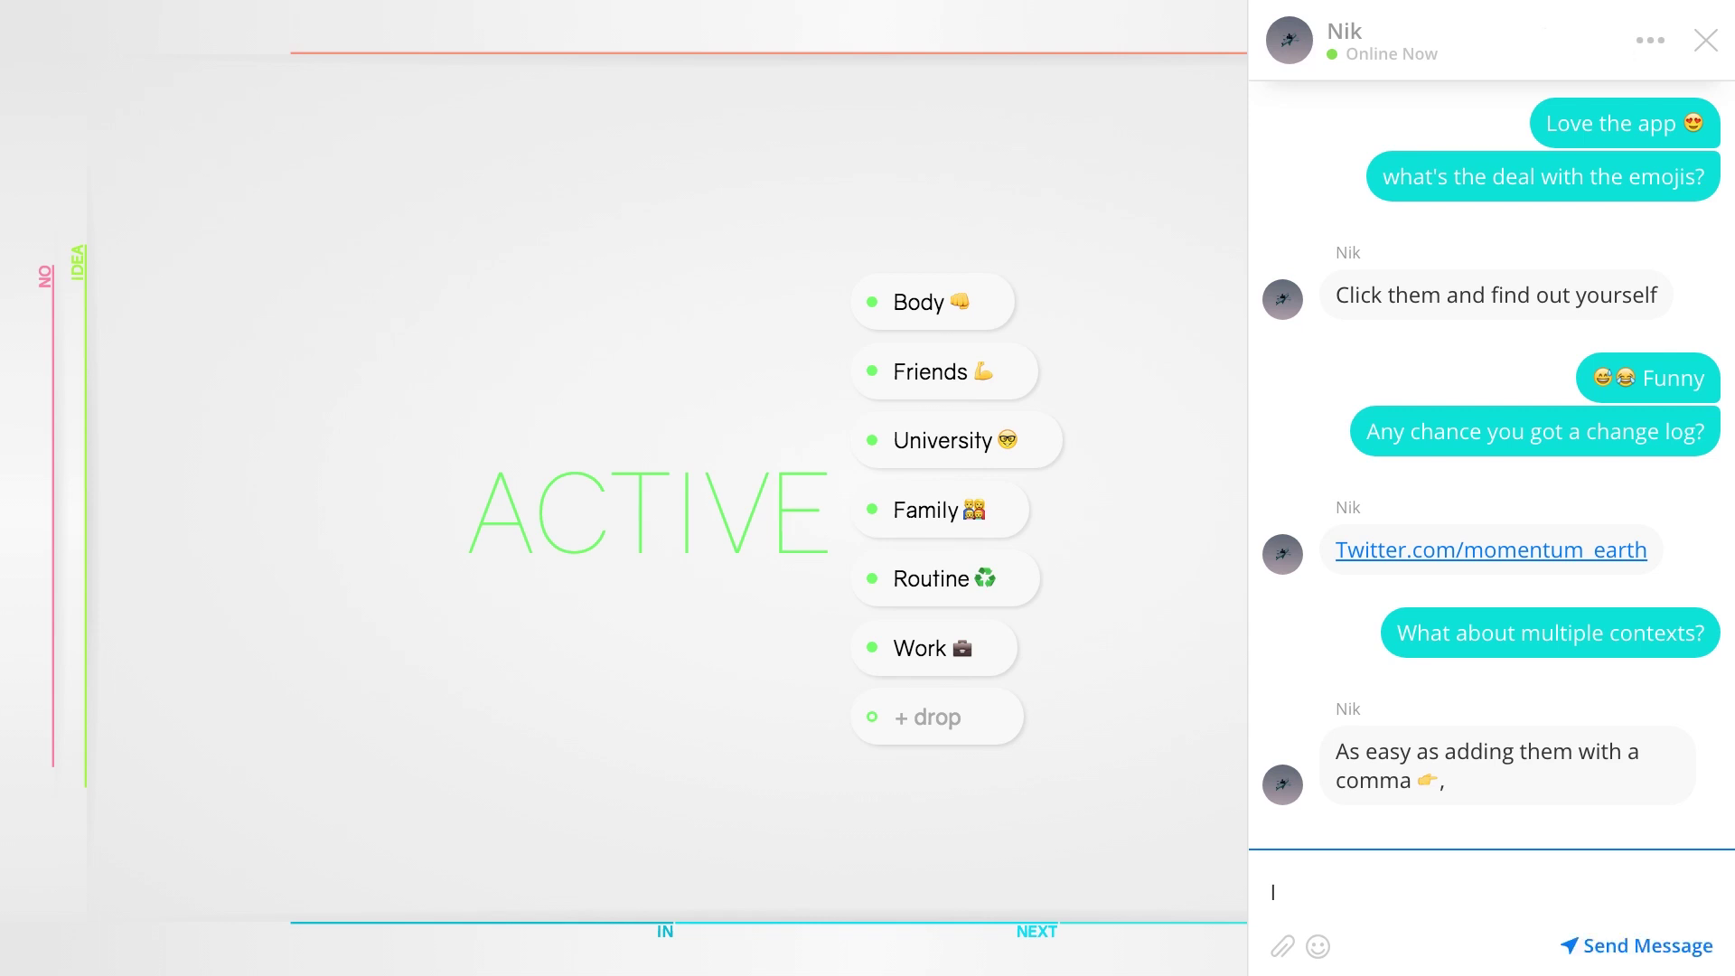